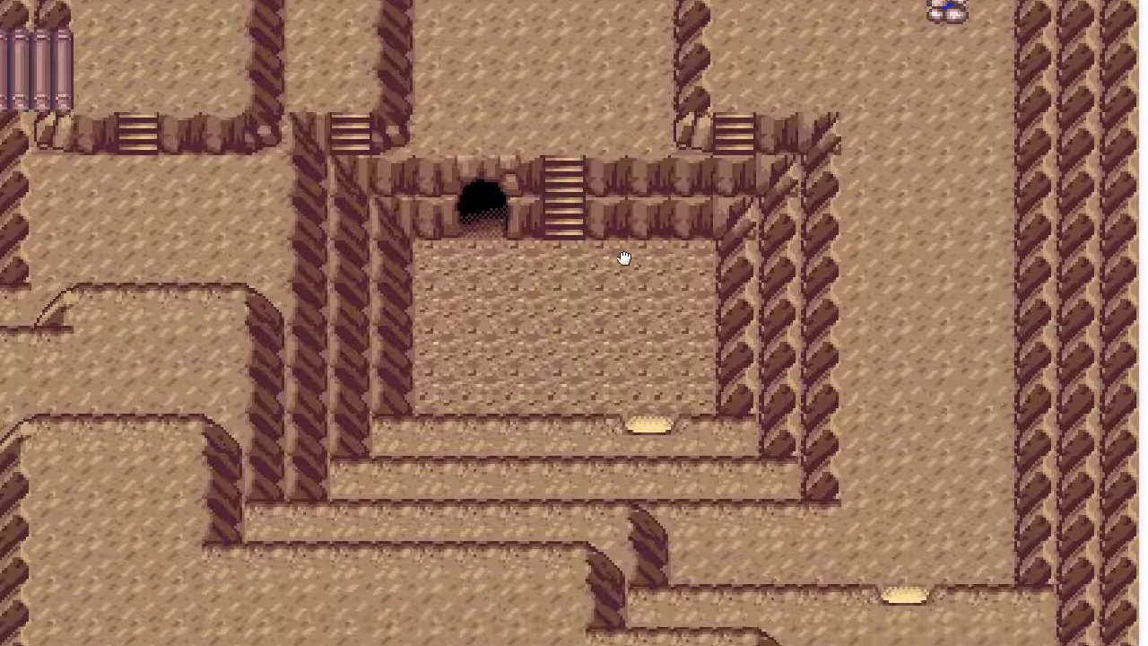
Open the background15 tile set in its image editor to examine the first group of cliff tiles
{"action": "left_click_drag", "start_coordinate": [624, 258], "coordinate": [679, 169]}
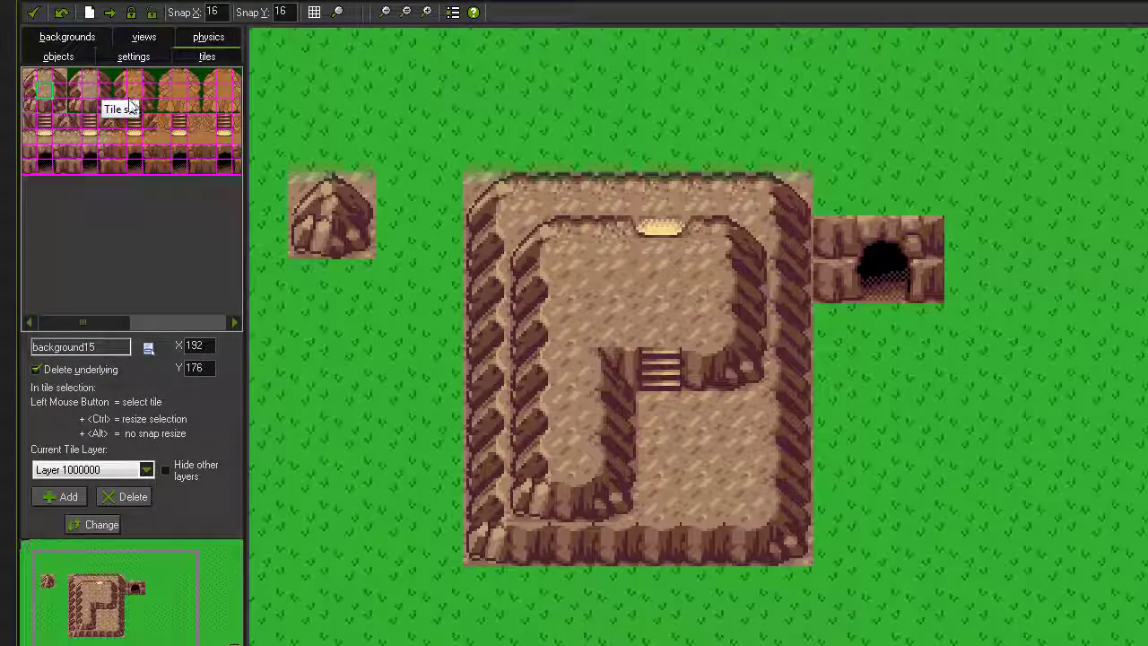
{"action": "double_click", "coordinate": [3, 276]}
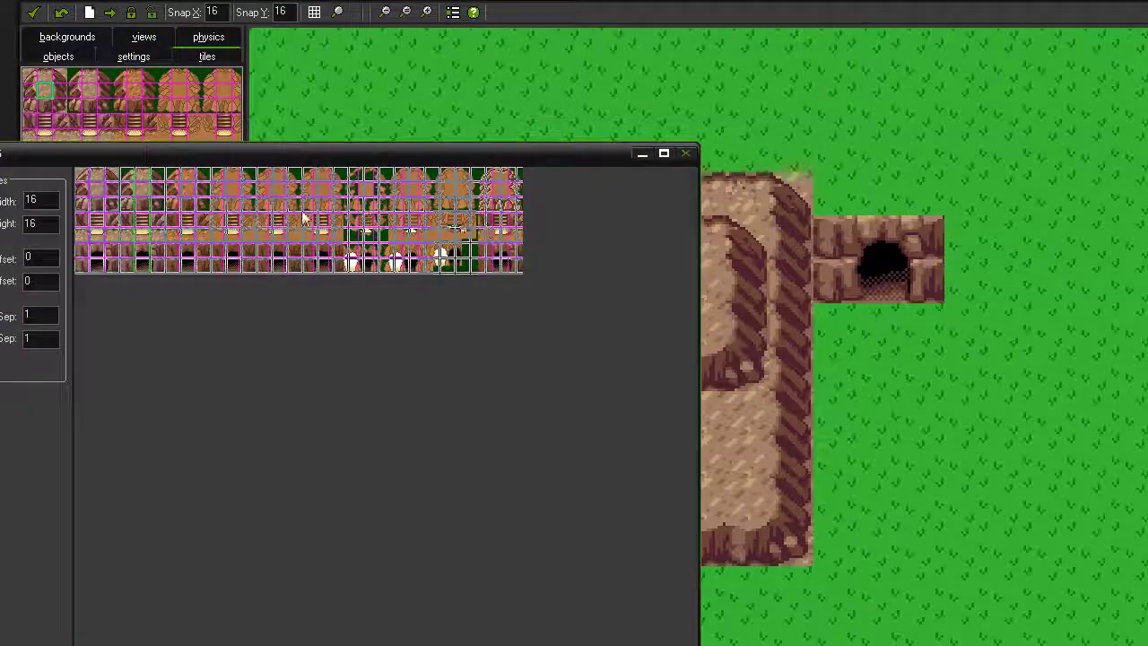
{"action": "left_click", "coordinate": [2, 260]}
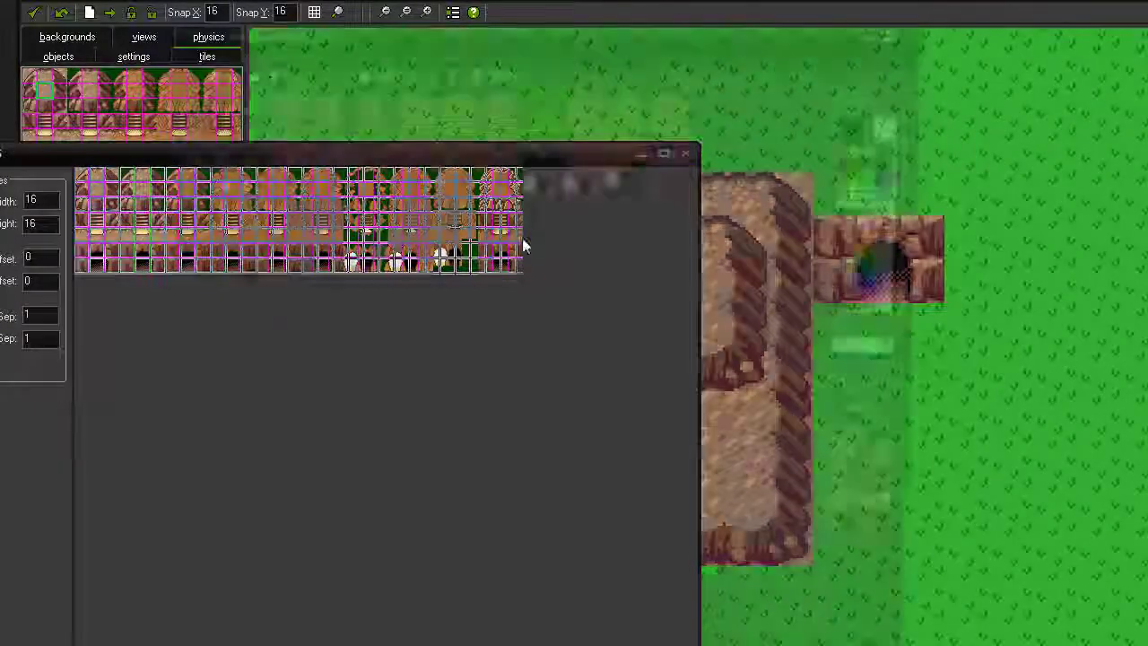
{"action": "scroll", "coordinate": [287, 136], "scroll_direction": "up", "scroll_amount": 3}
{"action": "scroll", "coordinate": [285, 142], "scroll_direction": "up", "scroll_amount": 1}
Clear everything beside the first cliff tile group in the background15 image, and close the image editor and the background's properties
{"action": "left_click_drag", "start_coordinate": [285, 142], "coordinate": [483, 259]}
{"action": "left_click", "coordinate": [175, 184]}
{"action": "left_click_drag", "start_coordinate": [483, 88], "coordinate": [841, 621]}
{"action": "key", "text": "Delete"}
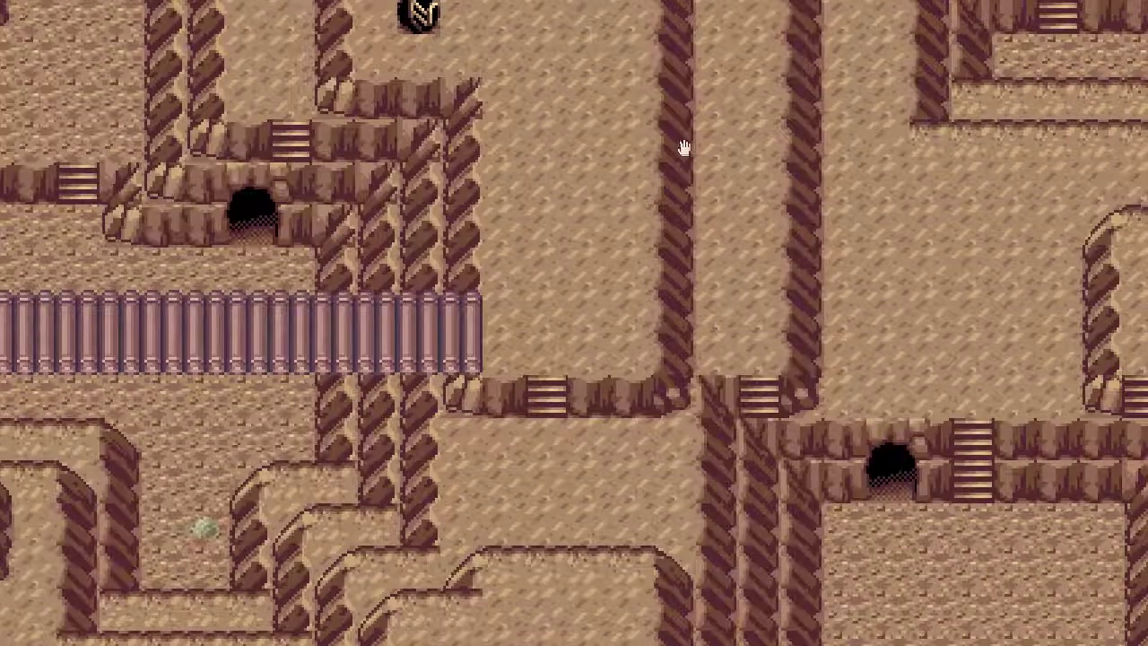
{"action": "left_click_drag", "start_coordinate": [785, 154], "coordinate": [791, 384]}
{"action": "left_click_drag", "start_coordinate": [610, 247], "coordinate": [650, 495]}
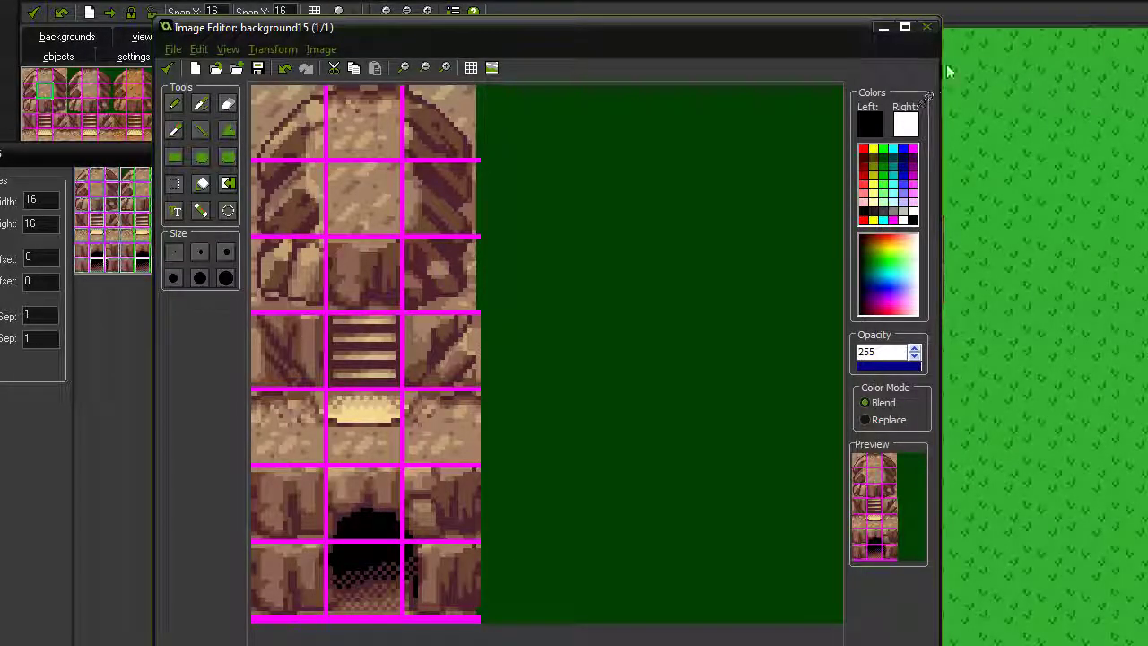
{"action": "left_click", "coordinate": [926, 26]}
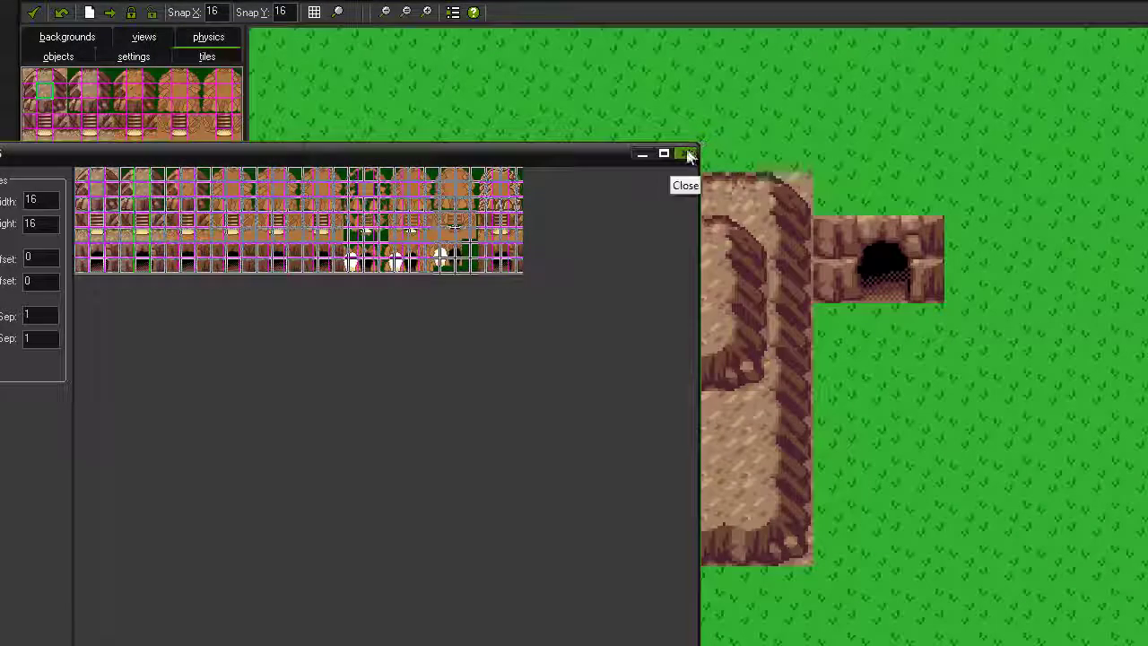
{"action": "left_click", "coordinate": [691, 153]}
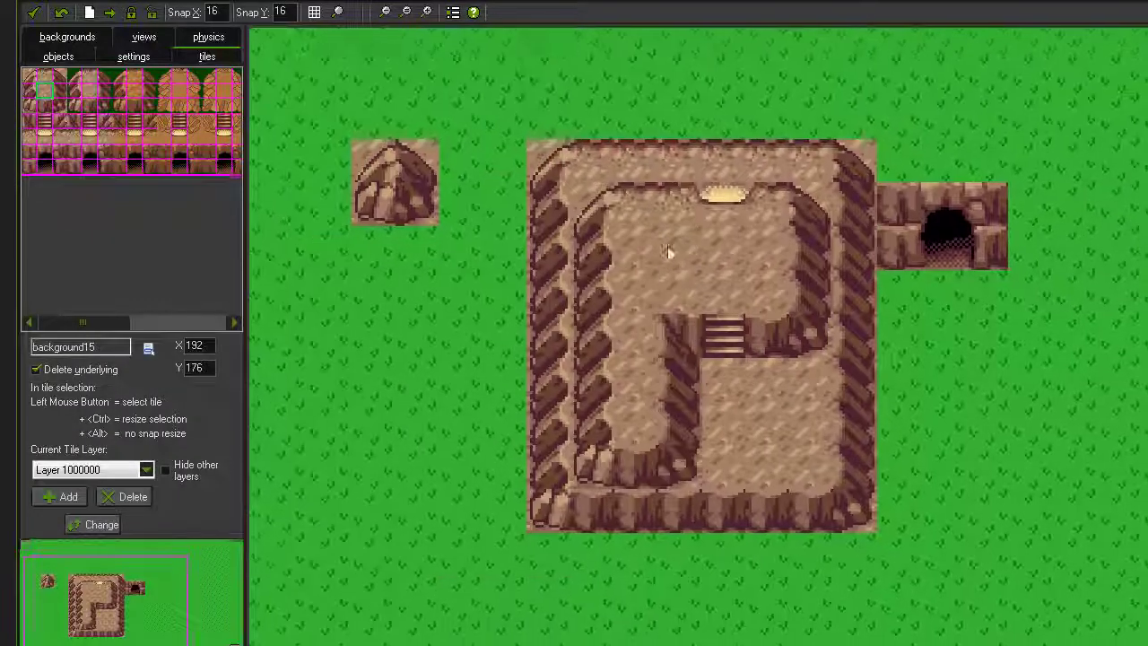
Try out the first group's right-hand cliff wall tile beside the large cliff's outer wall
{"action": "left_click_drag", "start_coordinate": [667, 247], "coordinate": [652, 226]}
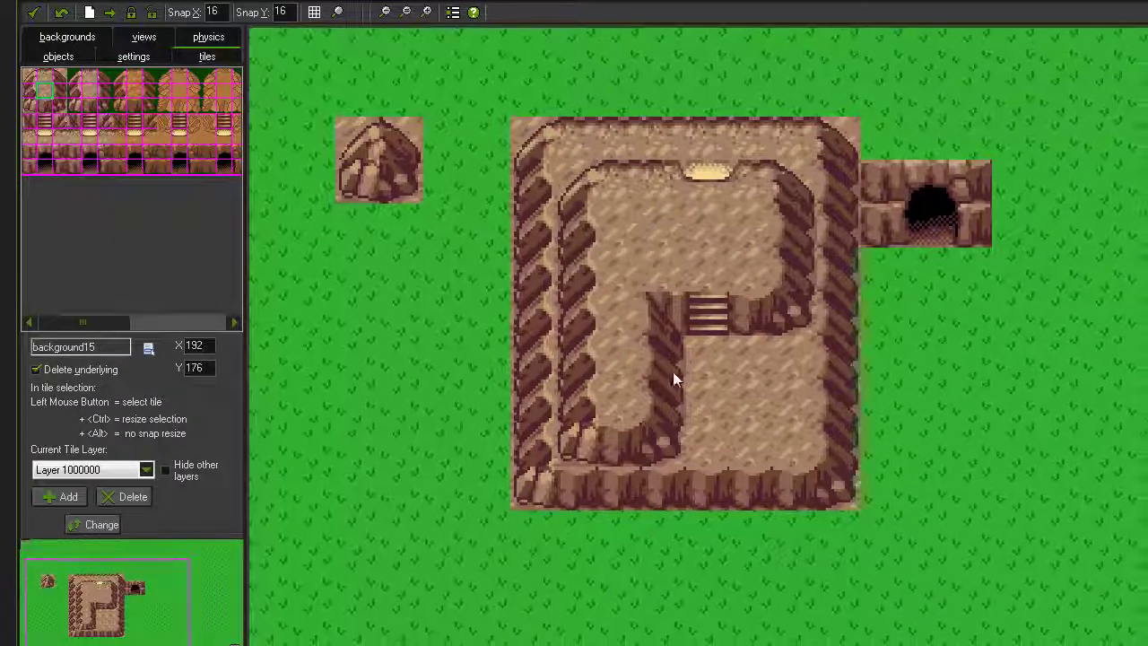
{"action": "left_click", "coordinate": [60, 94]}
{"action": "left_click_drag", "start_coordinate": [536, 335], "coordinate": [325, 274]}
{"action": "scroll", "coordinate": [751, 297], "scroll_direction": "up", "scroll_amount": 2}
{"action": "left_click_drag", "start_coordinate": [696, 359], "coordinate": [871, 440]}
{"action": "right_click", "coordinate": [917, 425]}
{"action": "left_click", "coordinate": [937, 437]}
{"action": "left_click_drag", "start_coordinate": [625, 246], "coordinate": [677, 380]}
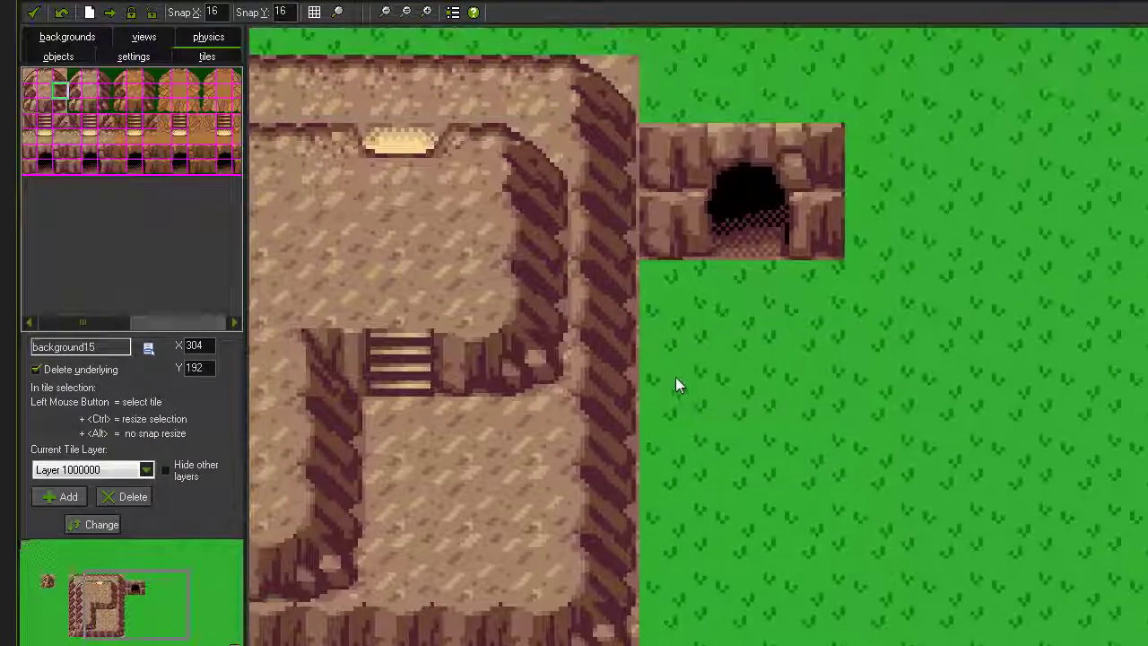
Move two tiles of the large cliff's right outer wall one cell outward and back into the wall
{"action": "left_click_drag", "start_coordinate": [647, 331], "coordinate": [766, 250]}
{"action": "left_click_drag", "start_coordinate": [758, 372], "coordinate": [812, 353]}
{"action": "left_click_drag", "start_coordinate": [780, 399], "coordinate": [664, 253]}
{"action": "scroll", "coordinate": [777, 247], "scroll_direction": "up", "scroll_amount": 2}
{"action": "scroll", "coordinate": [663, 254], "scroll_direction": "down", "scroll_amount": 2}
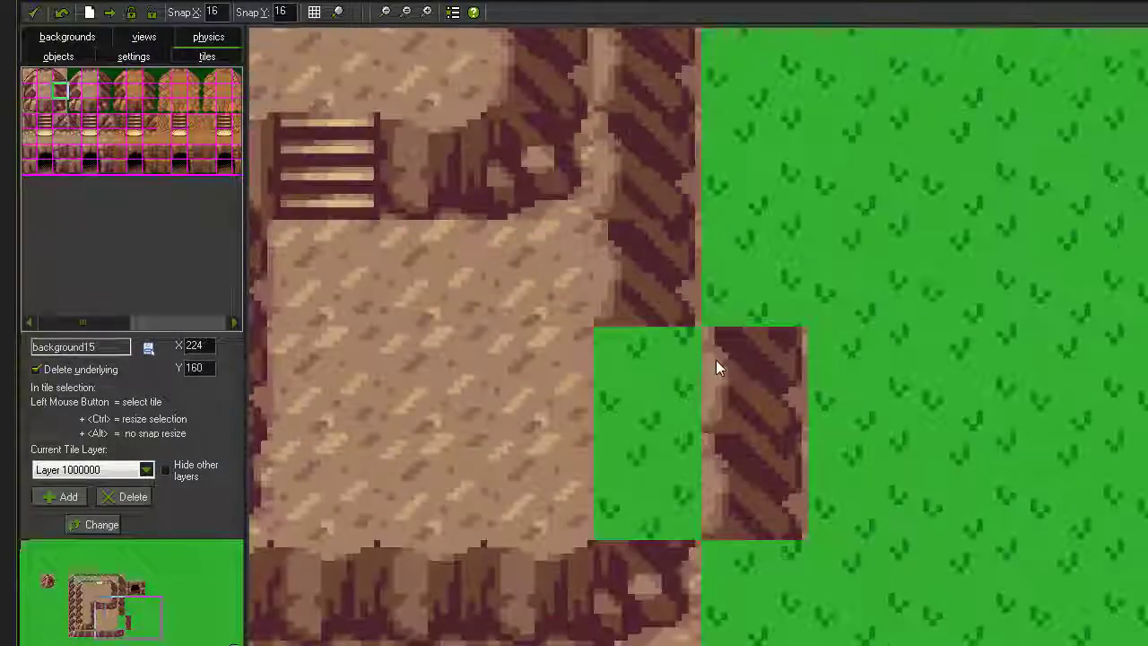
{"action": "left_click_drag", "start_coordinate": [716, 362], "coordinate": [640, 348]}
{"action": "left_click_drag", "start_coordinate": [723, 471], "coordinate": [602, 477]}
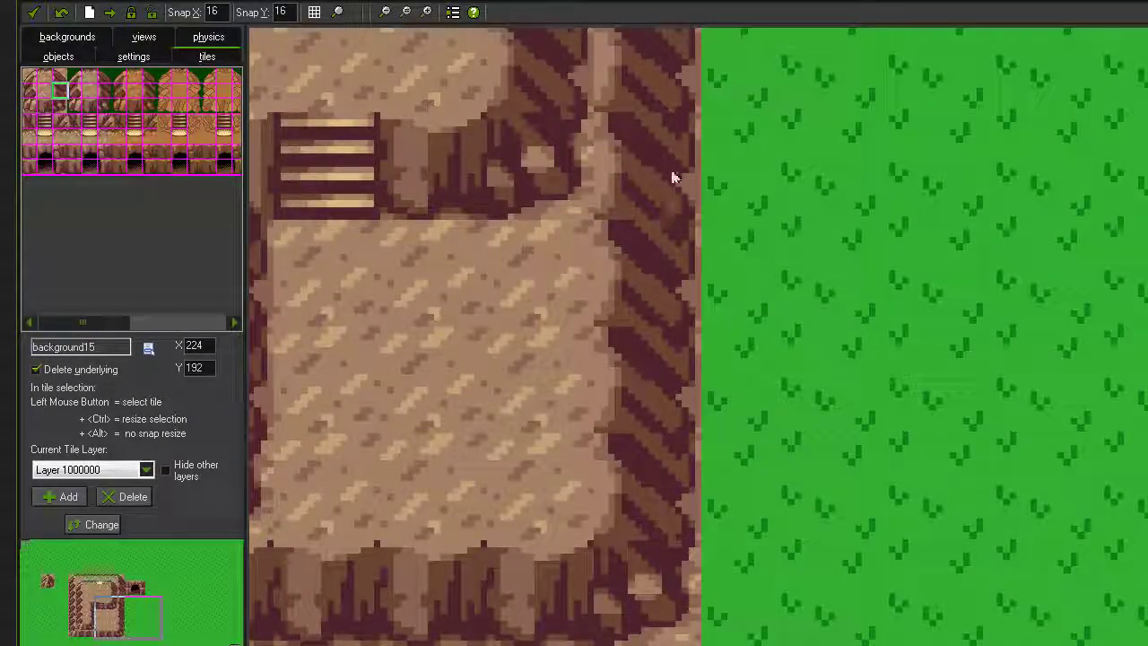
Move a single tile of the right outer wall one cell outward and return it to its gap
{"action": "scroll", "coordinate": [644, 279], "scroll_direction": "up", "scroll_amount": 2}
{"action": "left_click_drag", "start_coordinate": [644, 416], "coordinate": [841, 378]}
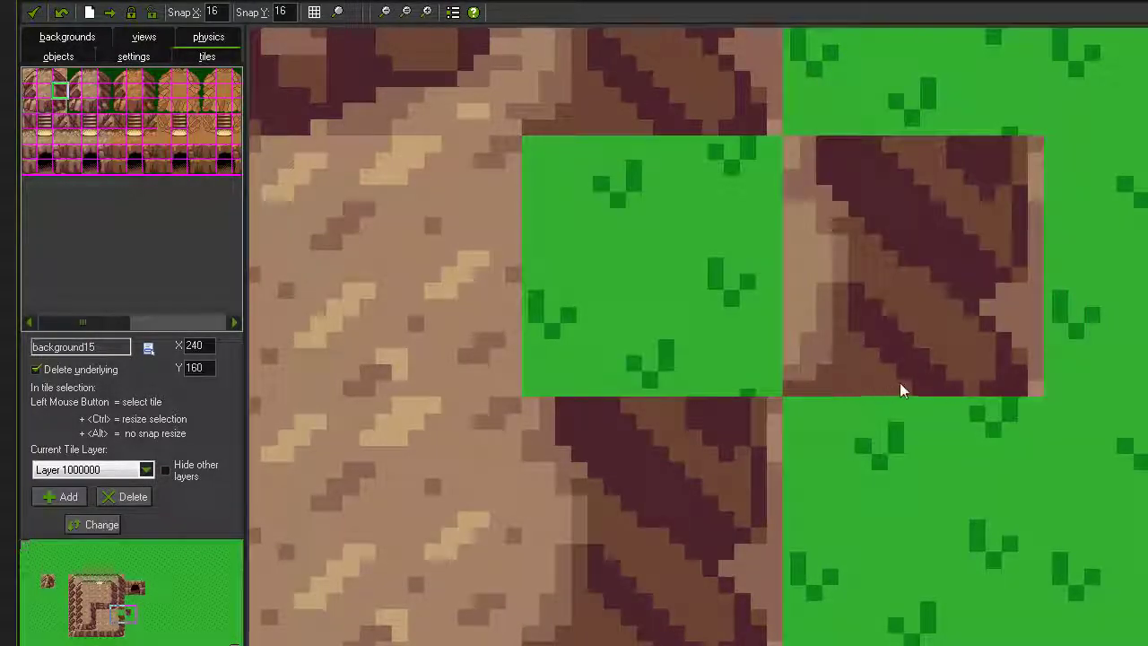
{"action": "left_click_drag", "start_coordinate": [875, 151], "coordinate": [707, 243]}
{"action": "right_click", "coordinate": [850, 251]}
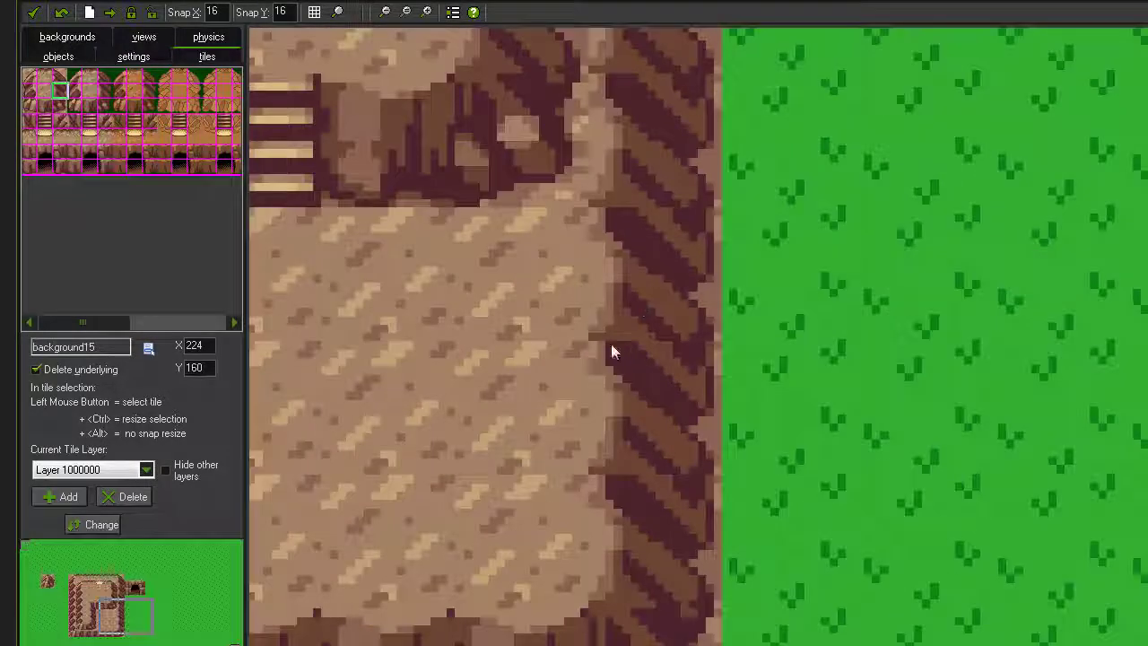
{"action": "scroll", "coordinate": [907, 345], "scroll_direction": "up", "scroll_amount": 1}
{"action": "scroll", "coordinate": [907, 339], "scroll_direction": "down", "scroll_amount": 2}
{"action": "left_click_drag", "start_coordinate": [882, 372], "coordinate": [745, 230]}
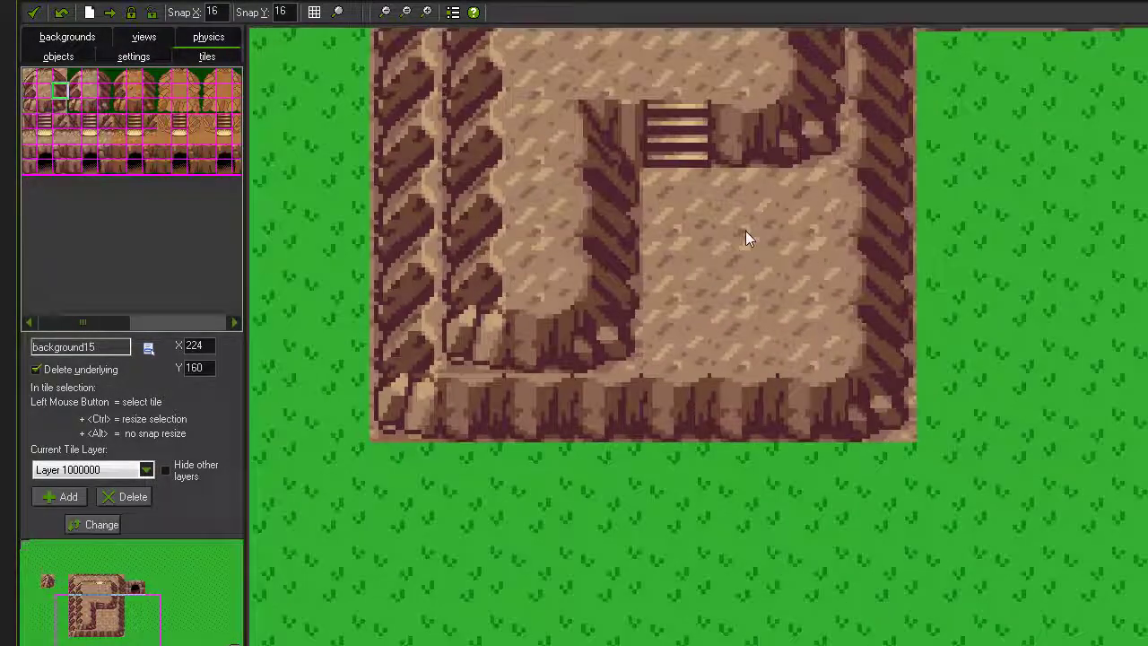
Spread the small rock's four corner tiles apart, leaving a one-cell gap between them
{"action": "scroll", "coordinate": [890, 405], "scroll_direction": "up", "scroll_amount": 2}
{"action": "mouse_move", "coordinate": [868, 411]}
{"action": "left_mouse_down"}
{"action": "mouse_move", "coordinate": [936, 443]}
{"action": "mouse_move", "coordinate": [872, 401]}
{"action": "left_mouse_up"}
{"action": "scroll", "coordinate": [871, 401], "scroll_direction": "down", "scroll_amount": 1}
{"action": "left_click_drag", "start_coordinate": [794, 348], "coordinate": [980, 601]}
{"action": "left_click_drag", "start_coordinate": [839, 228], "coordinate": [1026, 300]}
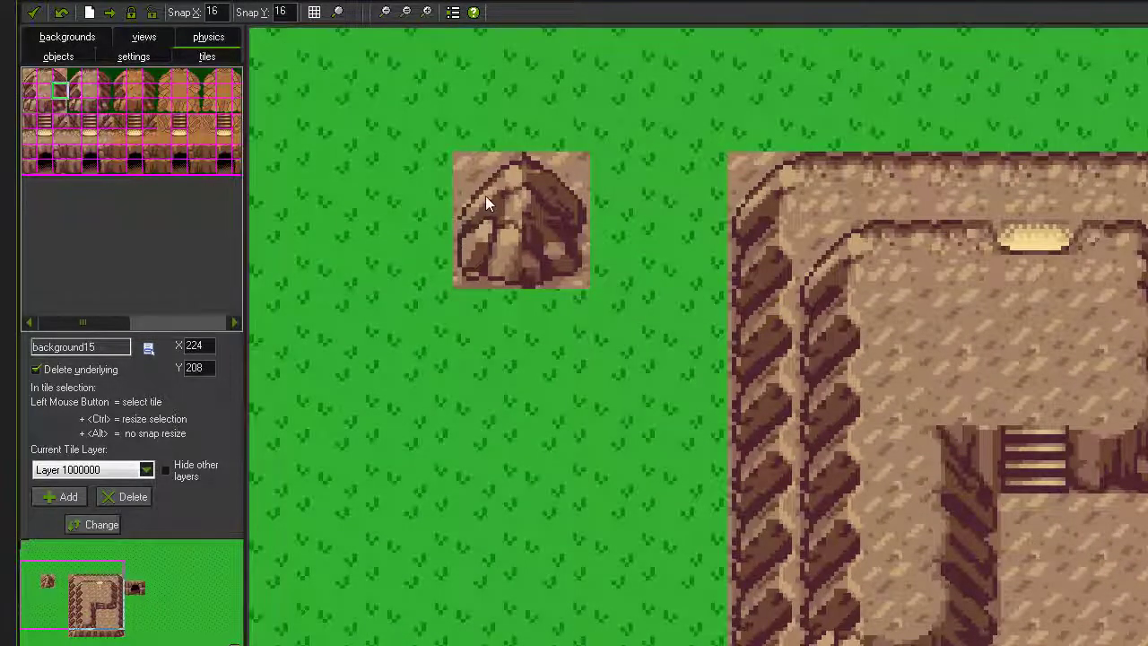
{"action": "scroll", "coordinate": [486, 195], "scroll_direction": "up", "scroll_amount": 1}
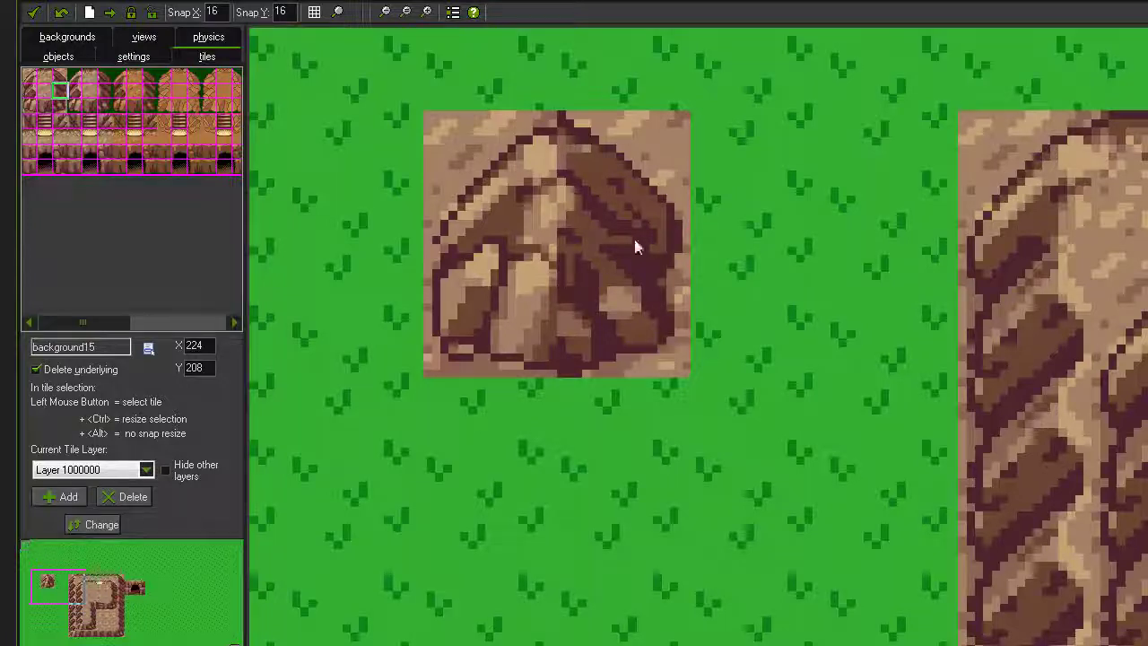
{"action": "left_click_drag", "start_coordinate": [636, 302], "coordinate": [767, 434]}
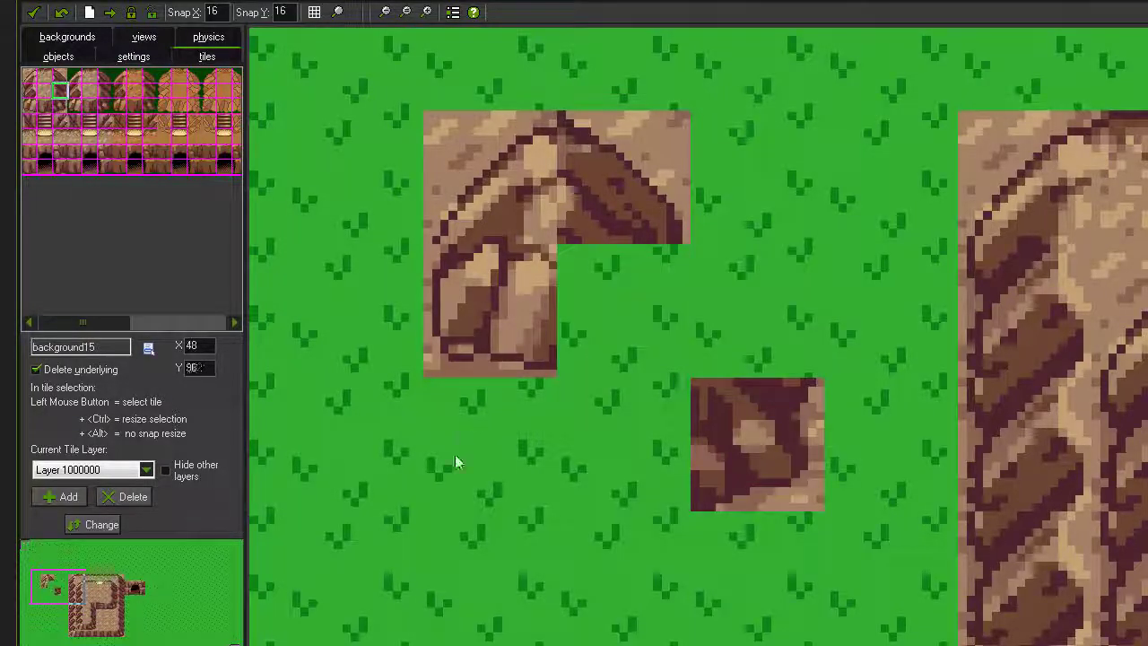
{"action": "left_click_drag", "start_coordinate": [456, 326], "coordinate": [454, 459]}
{"action": "left_click_drag", "start_coordinate": [671, 171], "coordinate": [804, 172]}
Fill the gaps between the rock's corners with top edge, left wall, bottom wall, right wall and centre floor tiles
{"action": "left_click", "coordinate": [47, 82]}
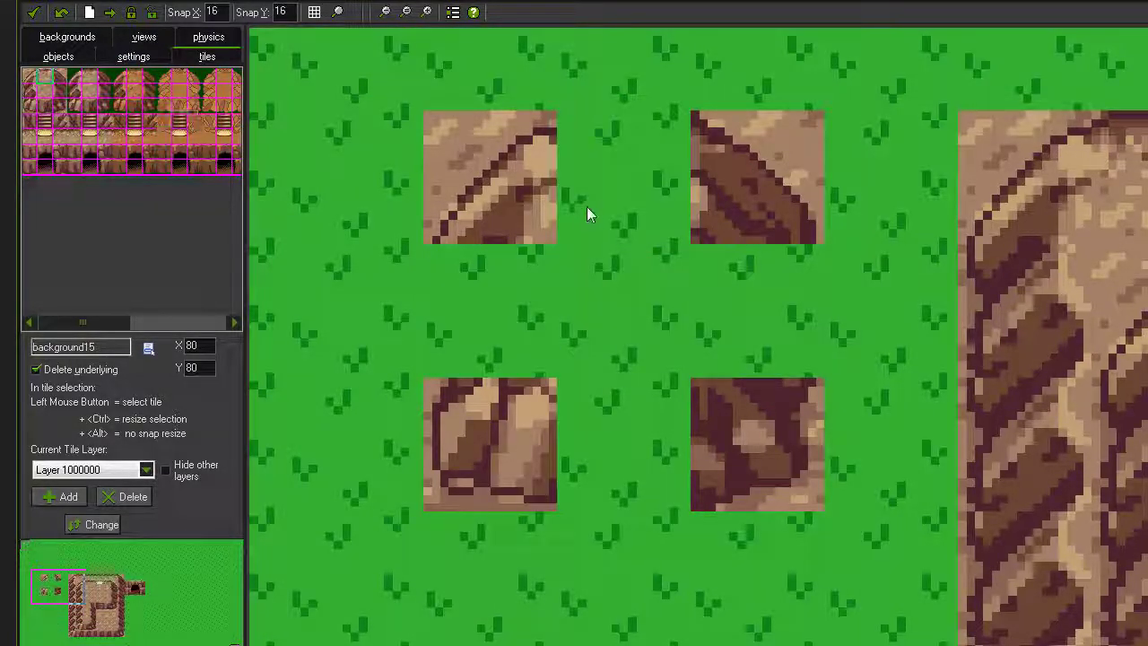
{"action": "left_click", "coordinate": [592, 213]}
{"action": "left_click", "coordinate": [41, 105]}
{"action": "left_click", "coordinate": [454, 266]}
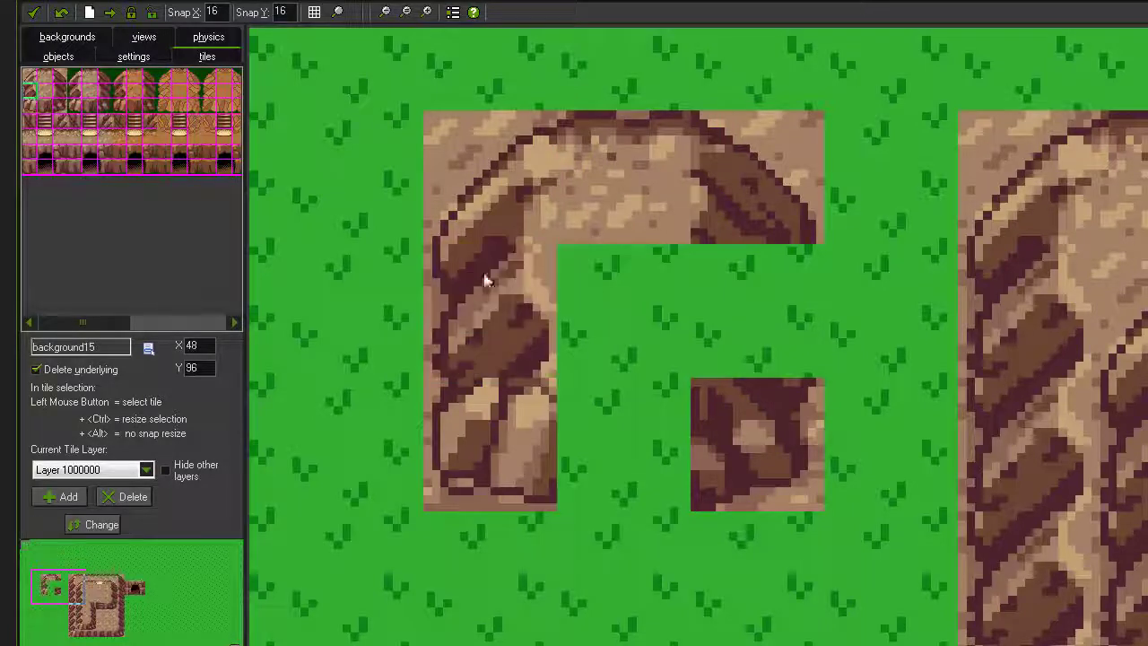
{"action": "left_click", "coordinate": [619, 430]}
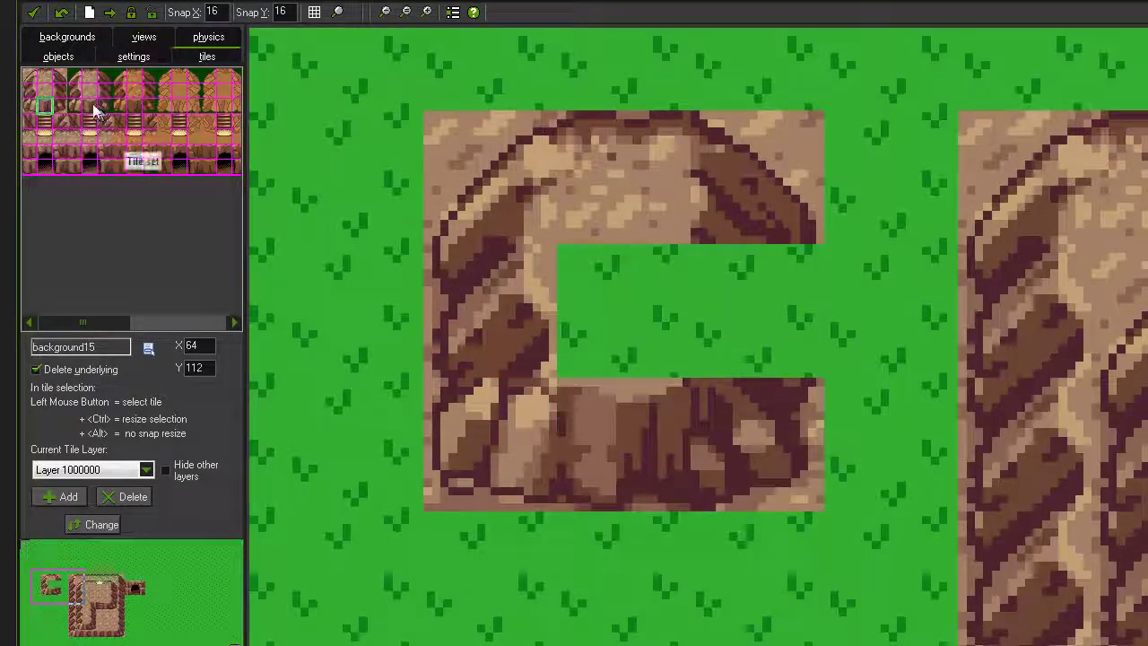
{"action": "left_click", "coordinate": [61, 91]}
{"action": "left_click", "coordinate": [786, 319]}
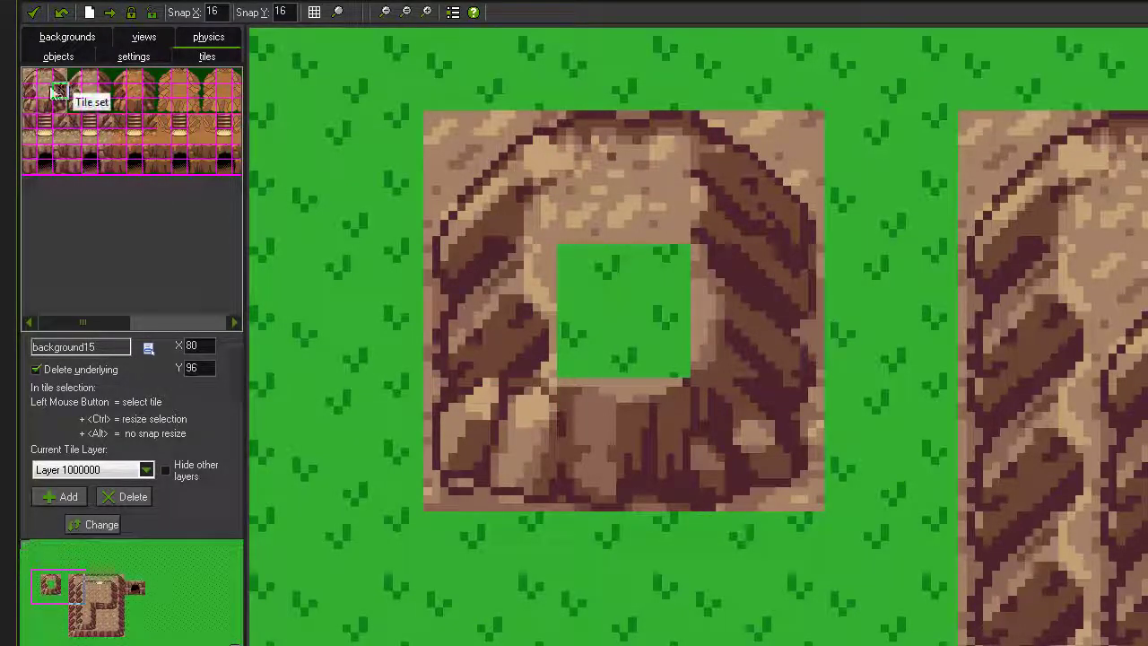
{"action": "left_click", "coordinate": [50, 90]}
{"action": "left_click", "coordinate": [606, 272]}
{"action": "scroll", "coordinate": [617, 267], "scroll_direction": "down", "scroll_amount": 4}
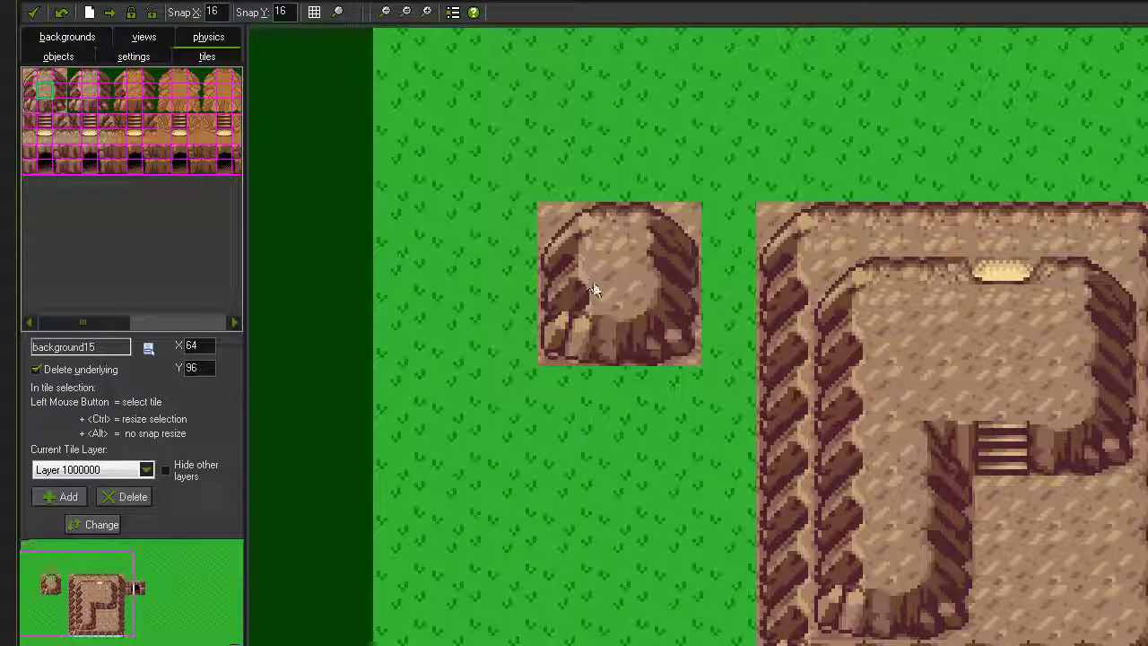
Delete the five filler tiles between the small rock's four corner tiles
{"action": "right_click", "coordinate": [554, 280]}
{"action": "right_click", "coordinate": [619, 281]}
{"action": "right_click", "coordinate": [670, 282]}
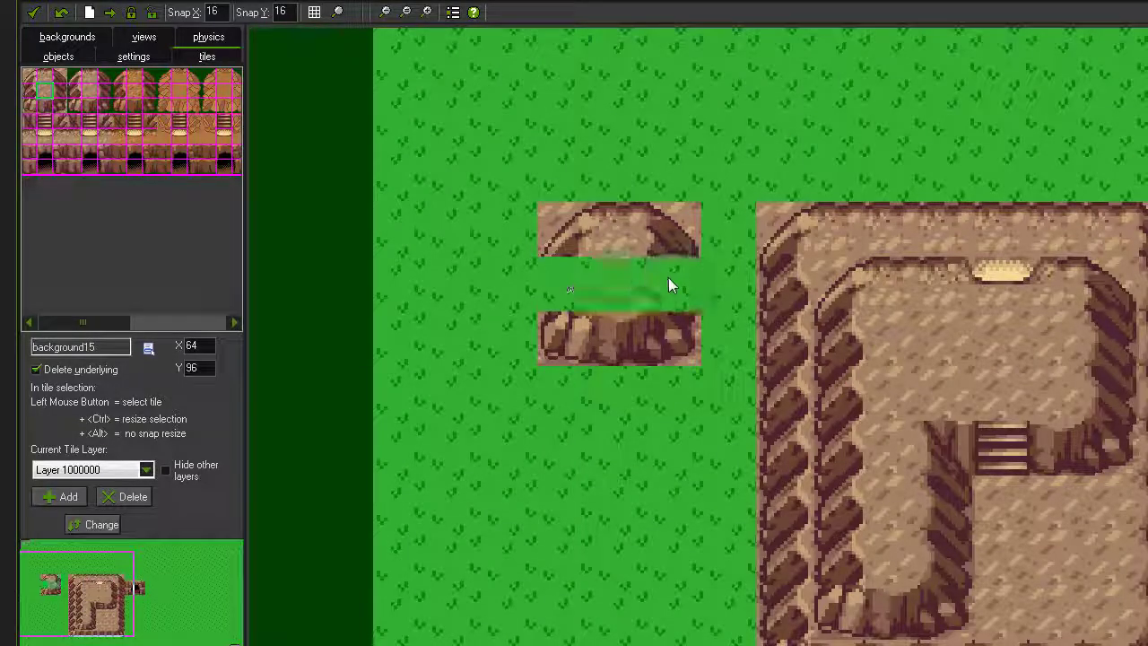
{"action": "right_click", "coordinate": [614, 236]}
{"action": "right_click", "coordinate": [618, 324]}
Bring the corner tiles back together into a two-by-two rock beside the large cliff
{"action": "left_click_drag", "start_coordinate": [578, 231], "coordinate": [637, 247]}
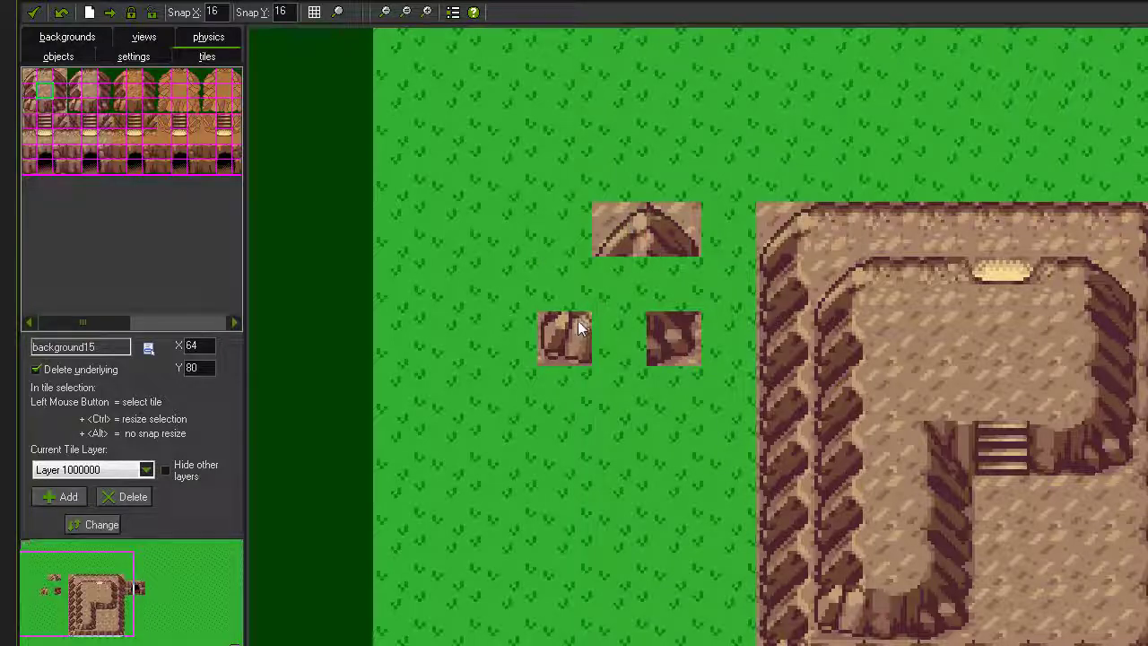
{"action": "left_click_drag", "start_coordinate": [575, 325], "coordinate": [628, 285]}
{"action": "left_click_drag", "start_coordinate": [686, 322], "coordinate": [679, 269]}
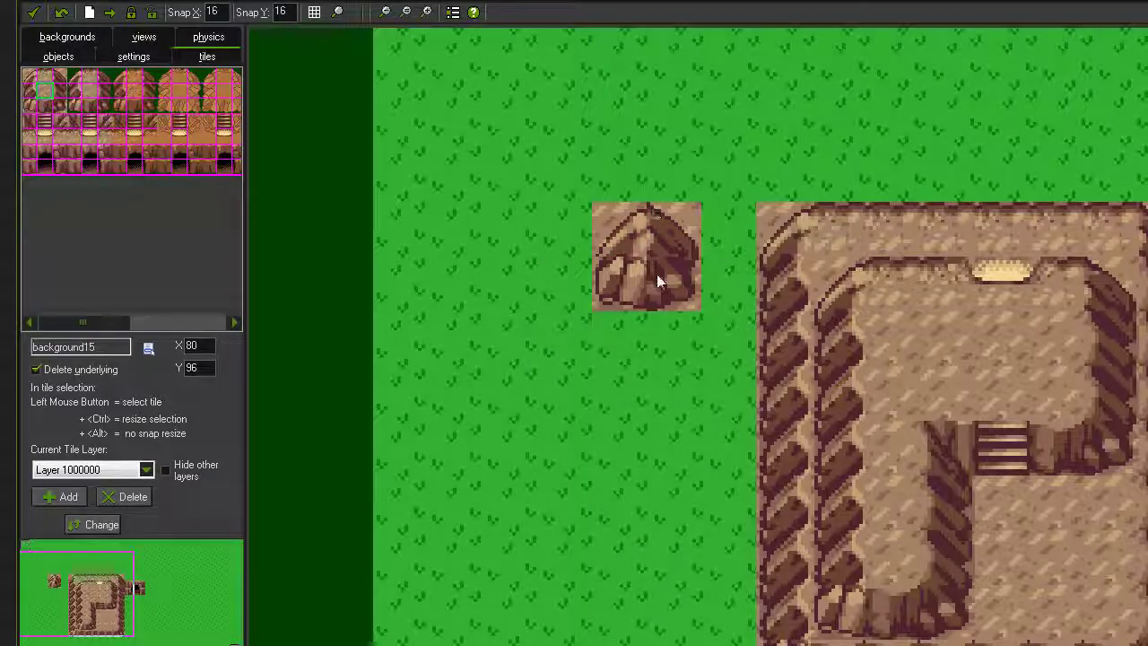
Move the large cliff's outer corner tiles above the cliff to assemble them into a separate small rock
{"action": "scroll", "coordinate": [717, 287], "scroll_direction": "down", "scroll_amount": 1}
{"action": "left_click_drag", "start_coordinate": [742, 314], "coordinate": [618, 261]}
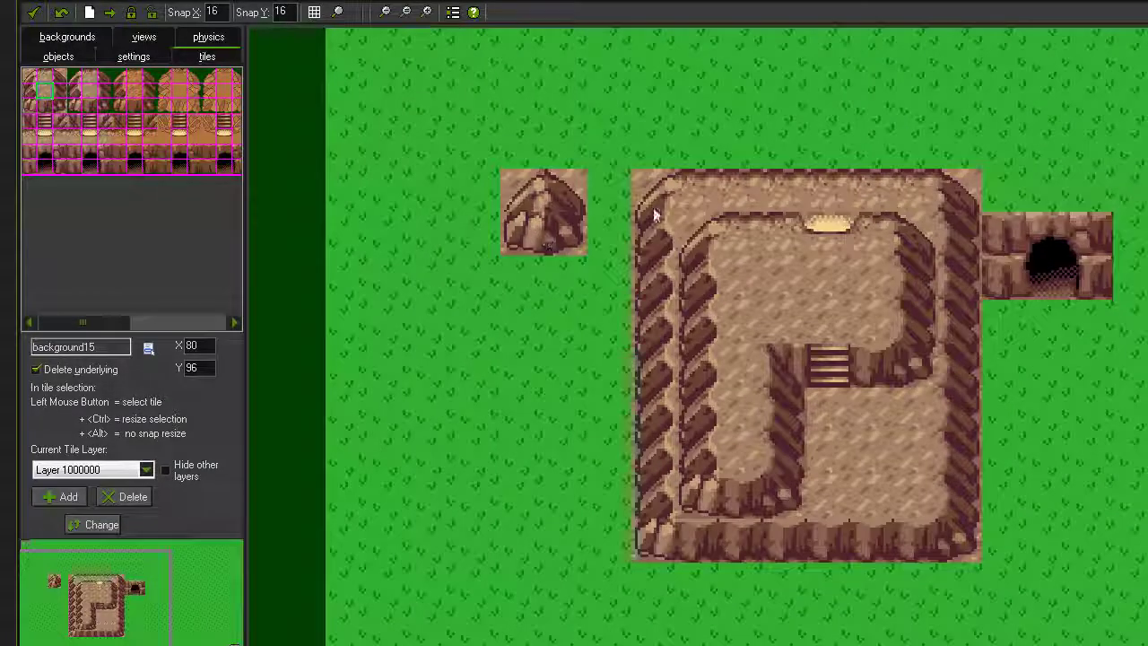
{"action": "left_click_drag", "start_coordinate": [658, 191], "coordinate": [655, 198]}
{"action": "left_click_drag", "start_coordinate": [956, 191], "coordinate": [777, 64]}
{"action": "left_click_drag", "start_coordinate": [663, 188], "coordinate": [731, 57]}
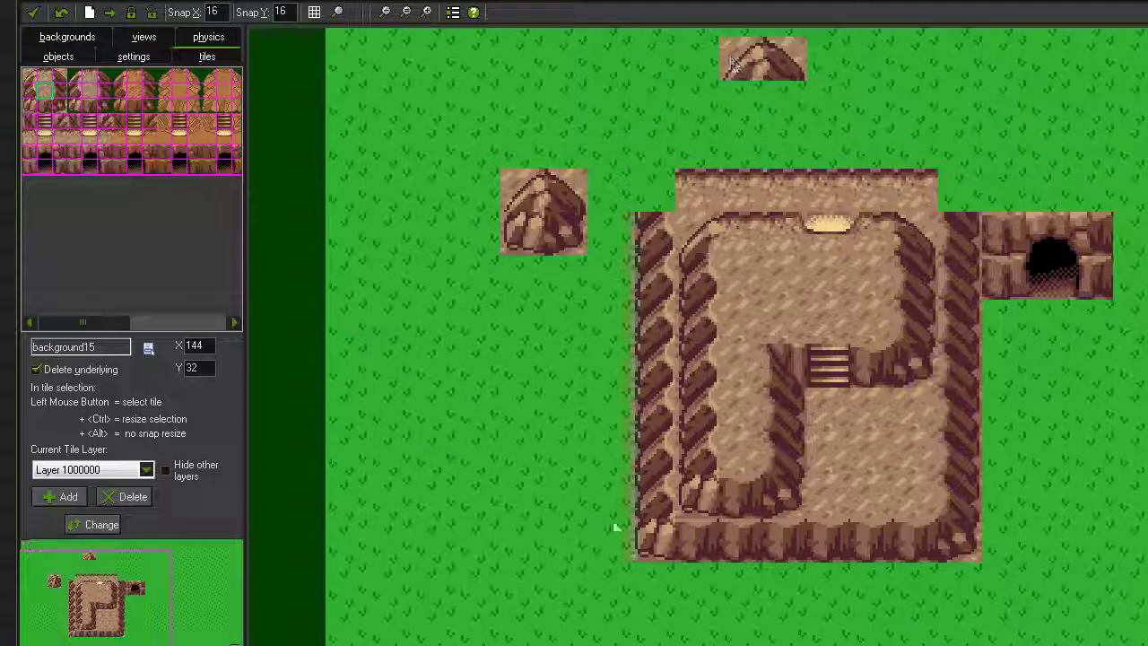
{"action": "left_click_drag", "start_coordinate": [639, 531], "coordinate": [769, 81]}
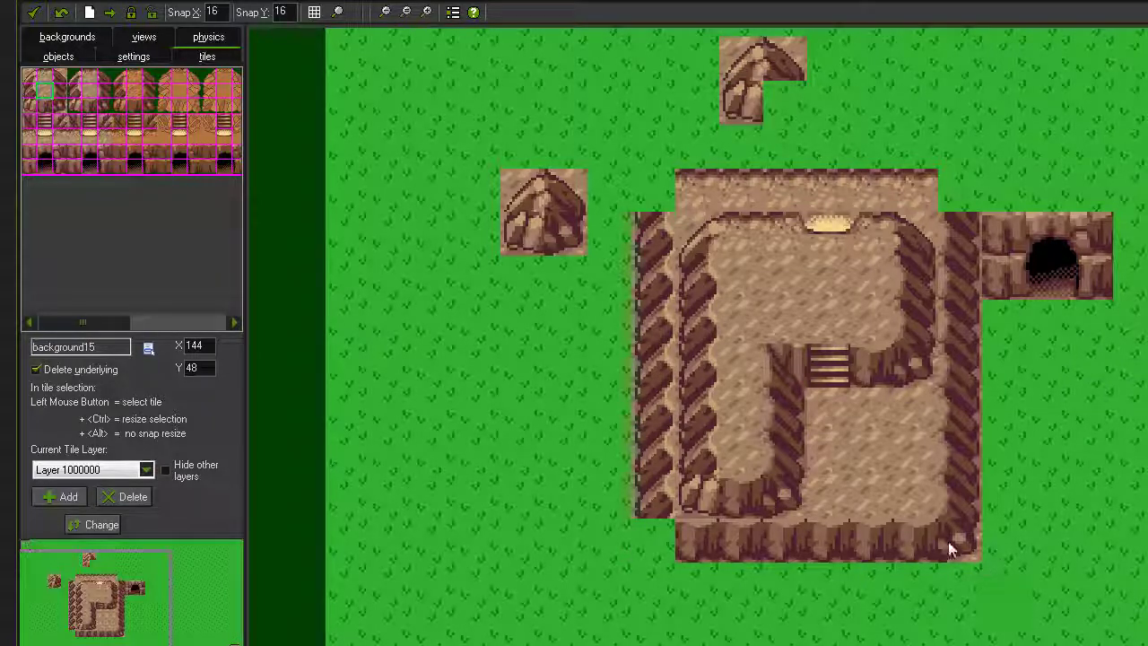
{"action": "left_click_drag", "start_coordinate": [949, 540], "coordinate": [900, 382]}
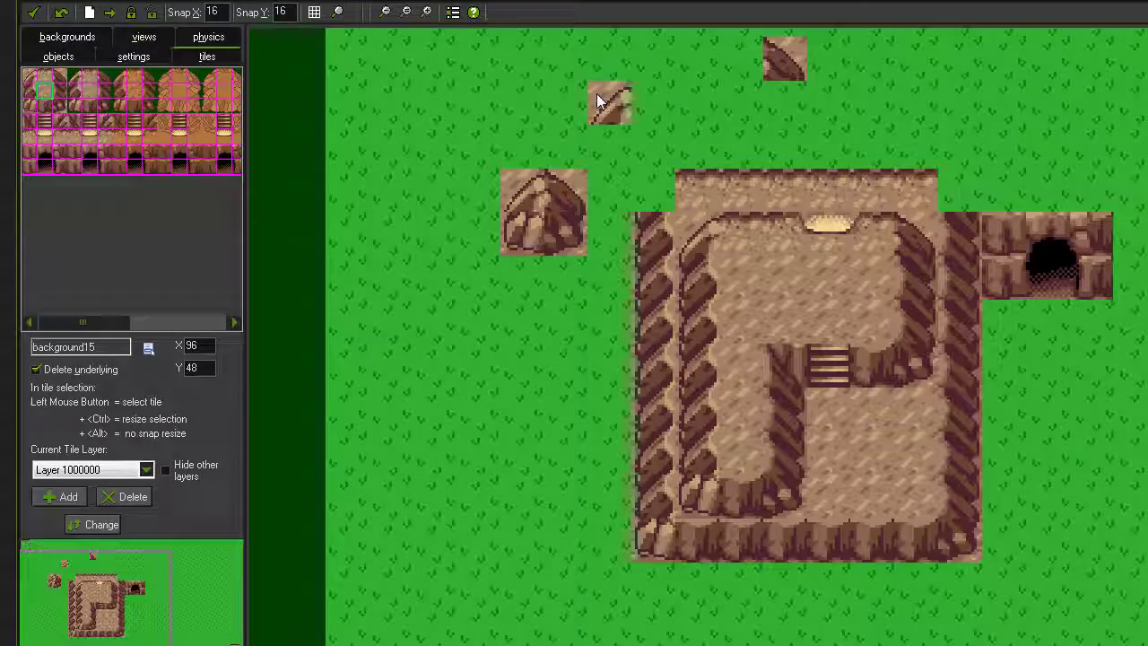
Move the uppermost left outer wall tile two cells up and stack the top-left corner tile on it
{"action": "left_click_drag", "start_coordinate": [596, 93], "coordinate": [575, 114]}
{"action": "left_click_drag", "start_coordinate": [647, 215], "coordinate": [642, 153]}
{"action": "left_click_drag", "start_coordinate": [558, 112], "coordinate": [653, 105]}
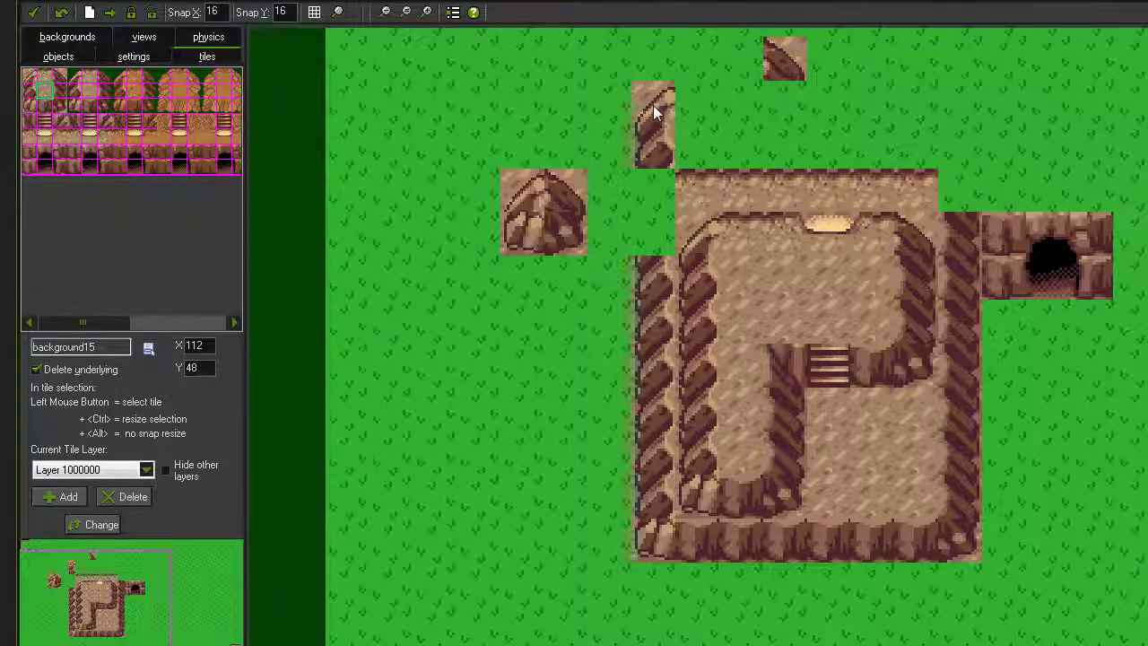
{"action": "scroll", "coordinate": [653, 105], "scroll_direction": "up", "scroll_amount": 2}
{"action": "scroll", "coordinate": [703, 63], "scroll_direction": "down", "scroll_amount": 2}
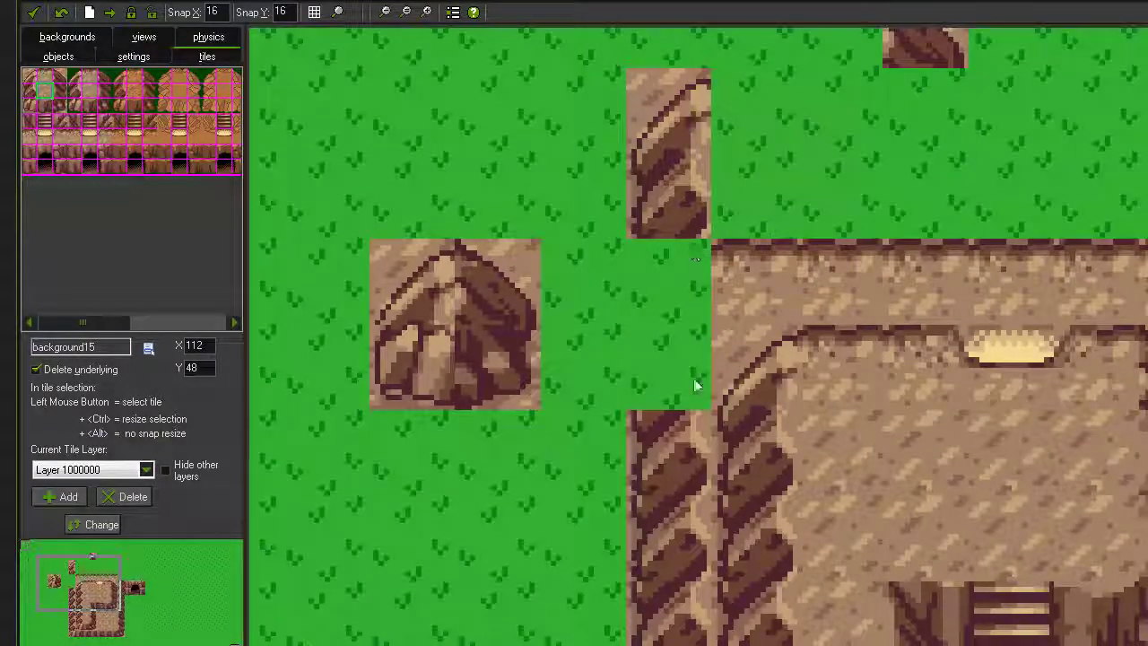
Stack two left wall tiles one column outward and place the top-left corner tile beside the upper one
{"action": "scroll", "coordinate": [697, 194], "scroll_direction": "up", "scroll_amount": 1}
{"action": "left_click_drag", "start_coordinate": [620, 233], "coordinate": [513, 222]}
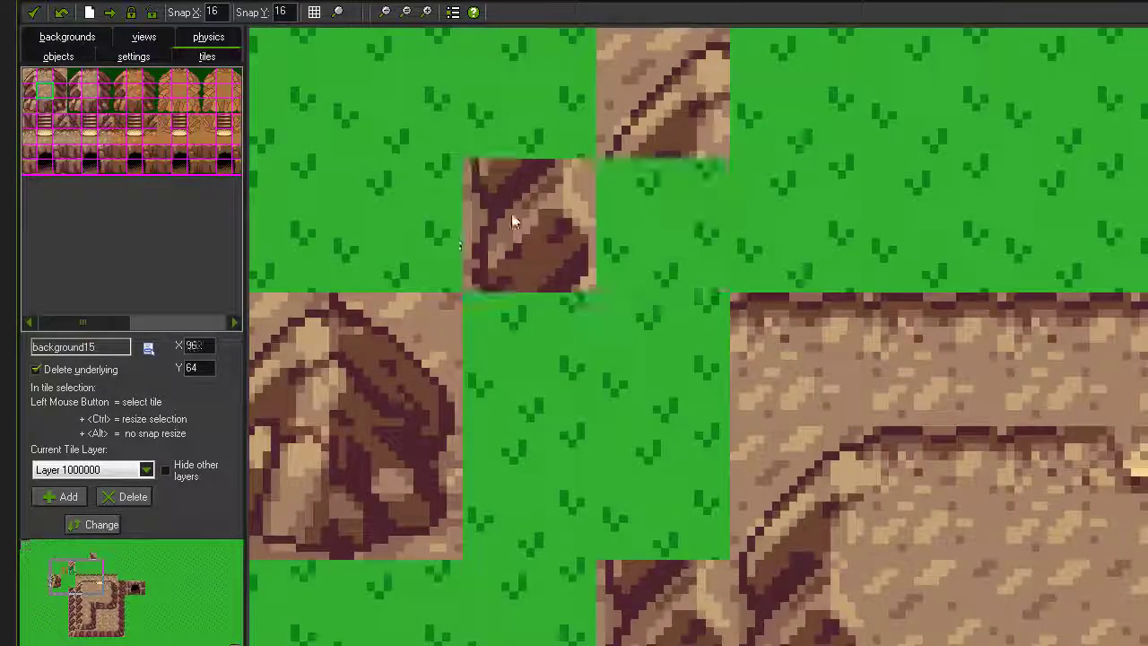
{"action": "left_click_drag", "start_coordinate": [667, 580], "coordinate": [562, 346]}
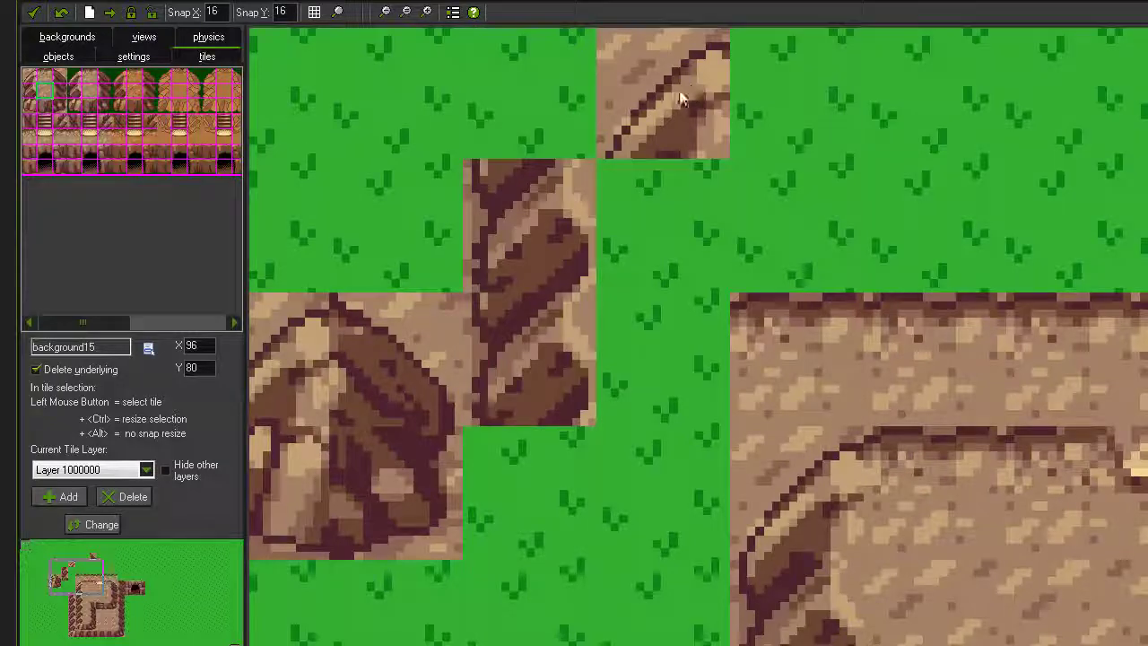
{"action": "left_click_drag", "start_coordinate": [679, 100], "coordinate": [640, 236]}
Return the displaced wall tiles and the top-left corner tile to the large cliff's left outer side
{"action": "scroll", "coordinate": [549, 101], "scroll_direction": "down", "scroll_amount": 1}
{"action": "left_click_drag", "start_coordinate": [558, 264], "coordinate": [636, 400]}
{"action": "left_click_drag", "start_coordinate": [520, 179], "coordinate": [614, 293]}
{"action": "scroll", "coordinate": [636, 300], "scroll_direction": "down", "scroll_amount": 1}
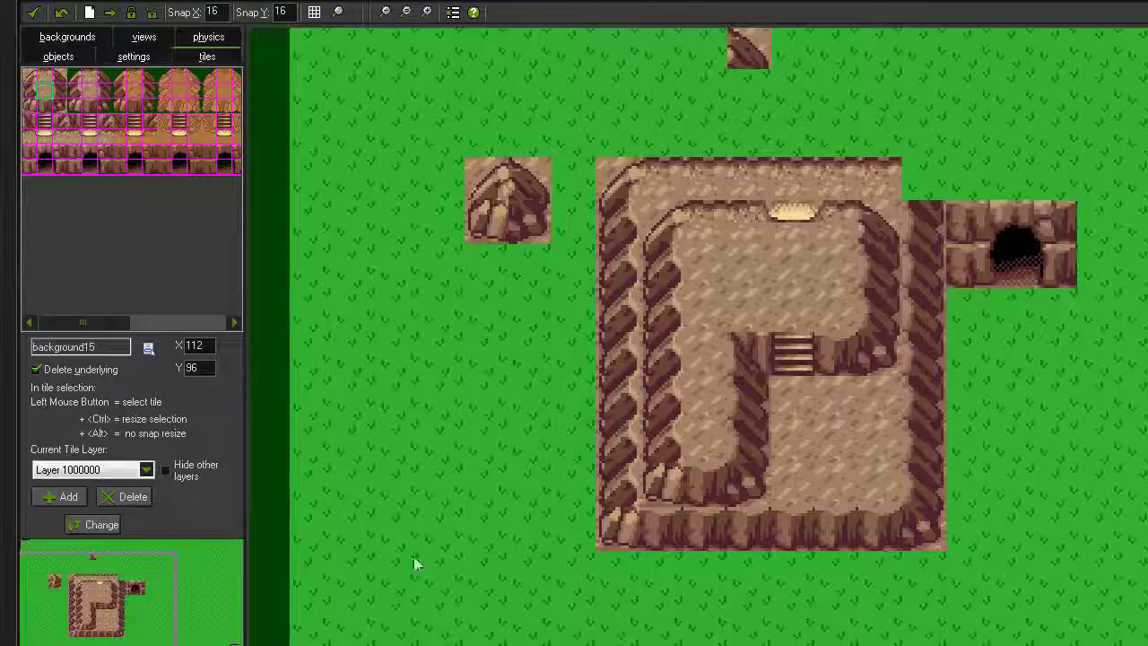
{"action": "scroll", "coordinate": [517, 386], "scroll_direction": "down", "scroll_amount": 1}
{"action": "scroll", "coordinate": [624, 331], "scroll_direction": "up", "scroll_amount": 3}
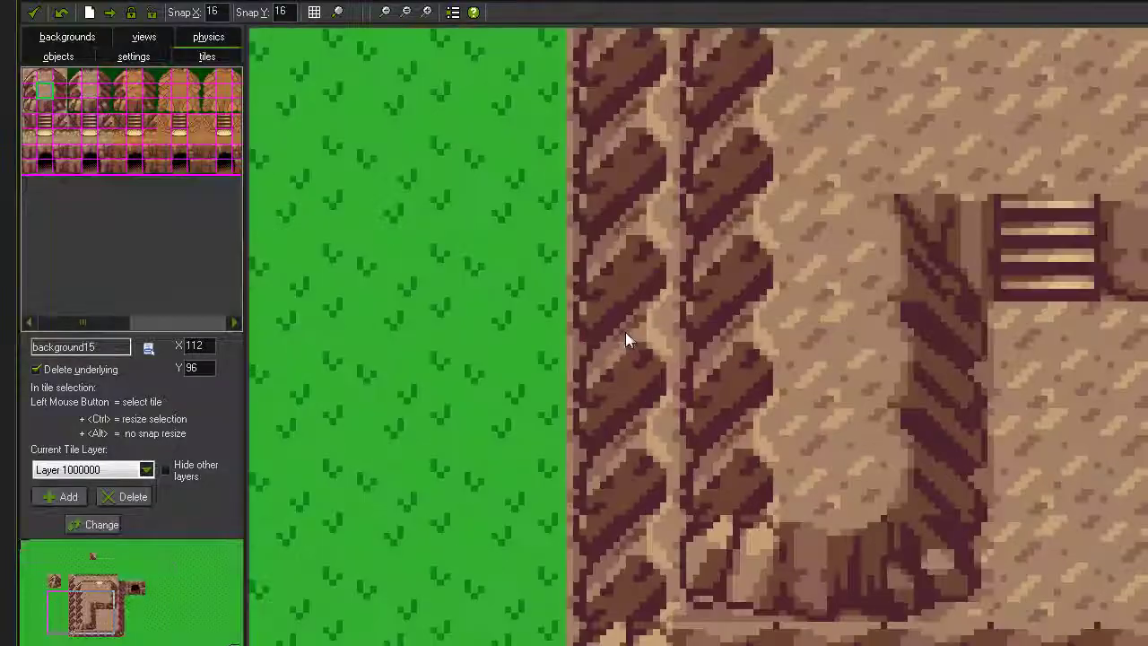
Shift two outer left wall tiles one column outward and fill their gaps with the neighbouring inner wall tiles
{"action": "left_click_drag", "start_coordinate": [626, 332], "coordinate": [494, 335]}
{"action": "left_click_drag", "start_coordinate": [621, 280], "coordinate": [511, 275]}
{"action": "left_click", "coordinate": [628, 247]}
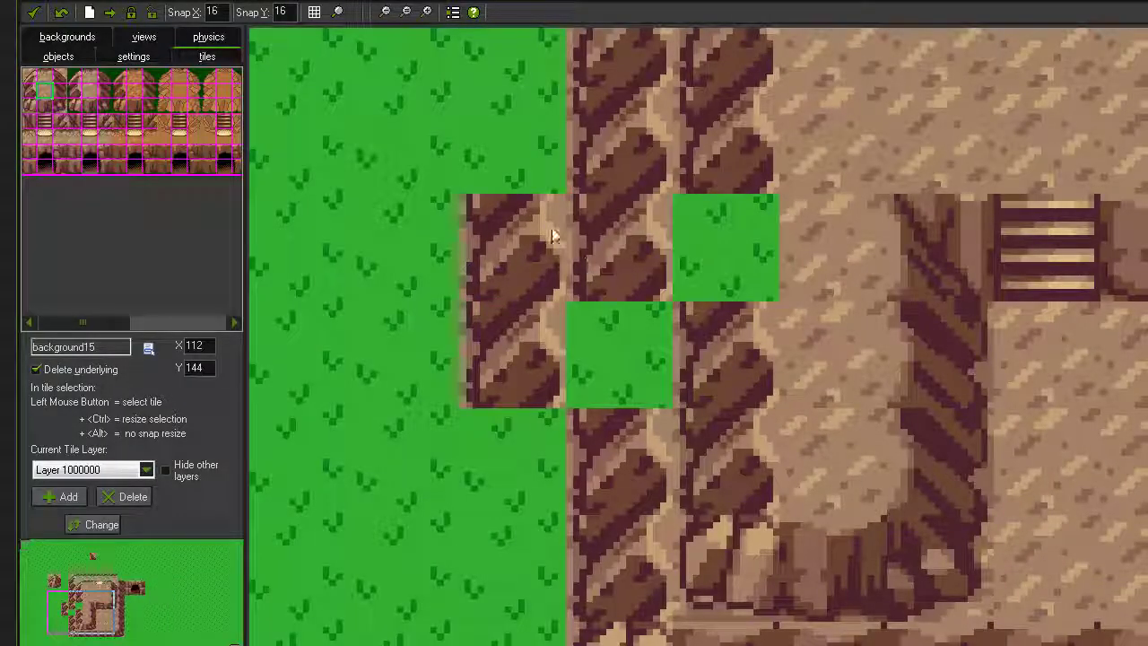
{"action": "left_click", "coordinate": [610, 328]}
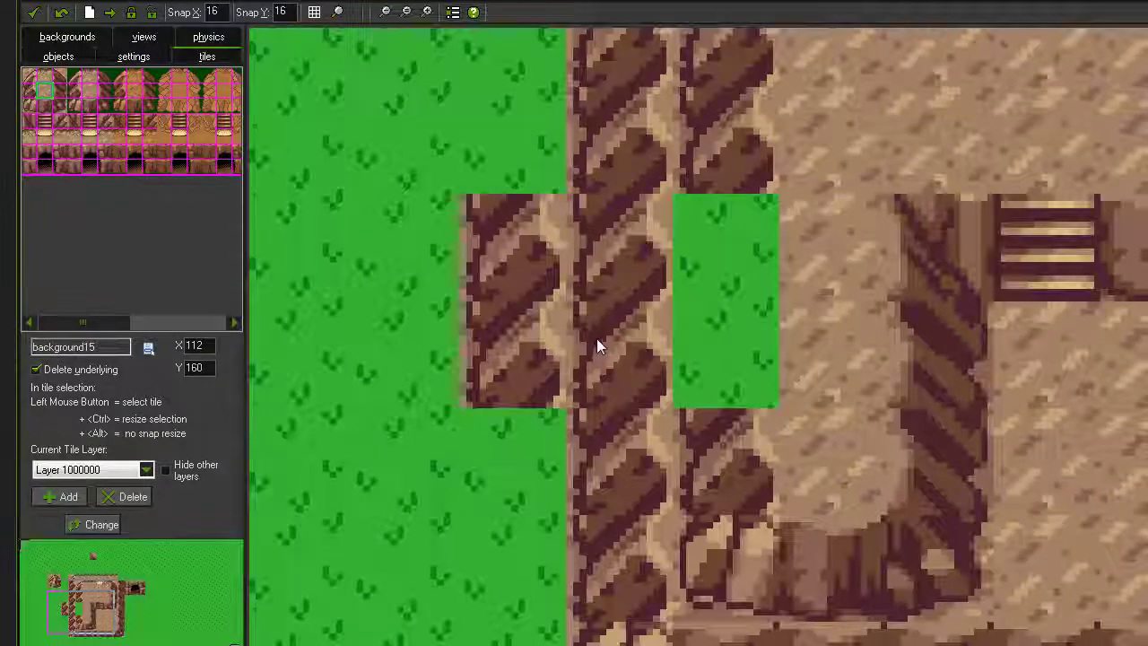
Return the displaced left wall tiles to their original places in the large cliff's inner and outer wall columns
{"action": "scroll", "coordinate": [597, 338], "scroll_direction": "down", "scroll_amount": 2}
{"action": "left_click", "coordinate": [597, 338]}
{"action": "left_click", "coordinate": [599, 284]}
{"action": "left_click_drag", "start_coordinate": [551, 285], "coordinate": [606, 276]}
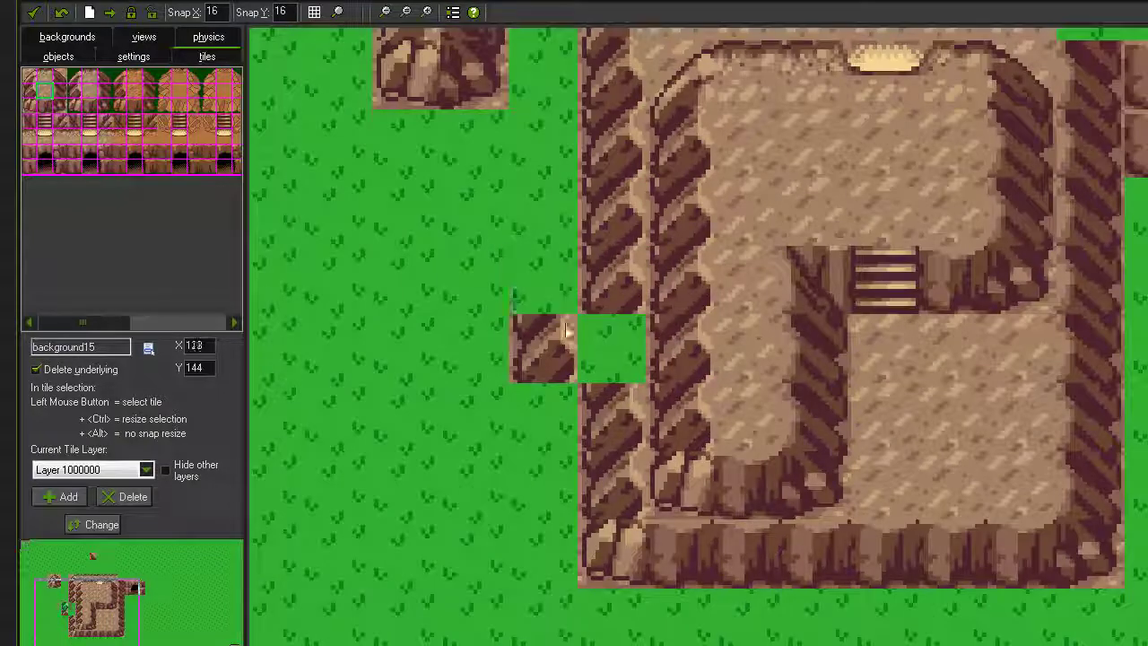
{"action": "left_click_drag", "start_coordinate": [560, 333], "coordinate": [623, 337]}
Move the inner corner tile beside the stairs onto the grass below the large cliff
{"action": "left_click_drag", "start_coordinate": [895, 381], "coordinate": [603, 336]}
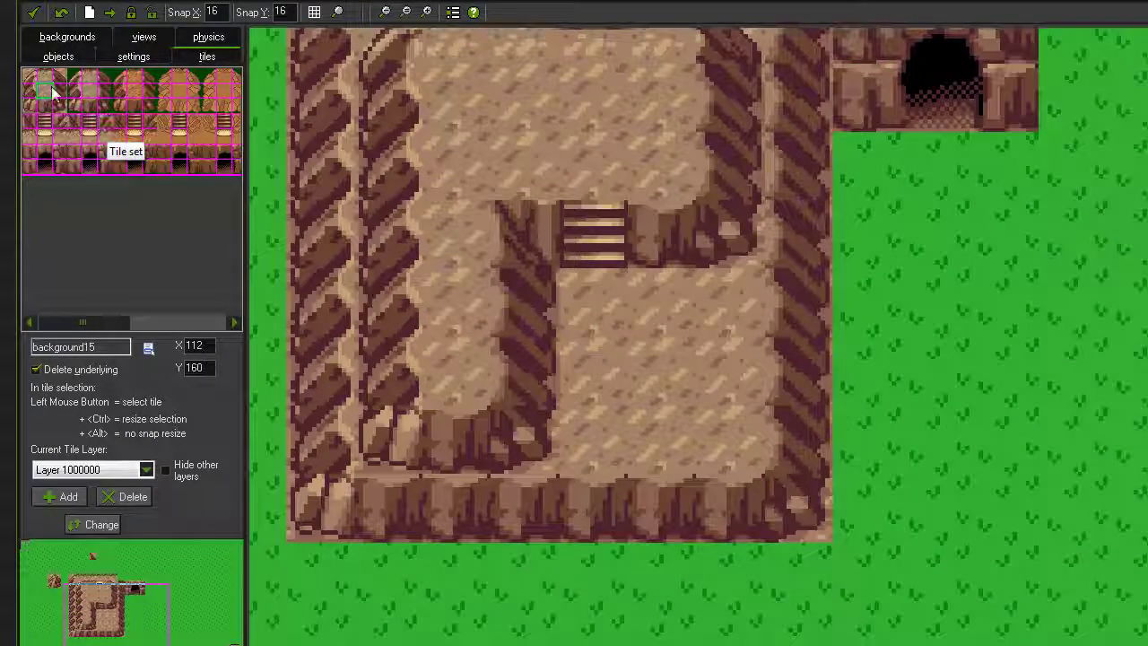
{"action": "scroll", "coordinate": [530, 218], "scroll_direction": "up", "scroll_amount": 2}
{"action": "scroll", "coordinate": [528, 236], "scroll_direction": "down", "scroll_amount": 1}
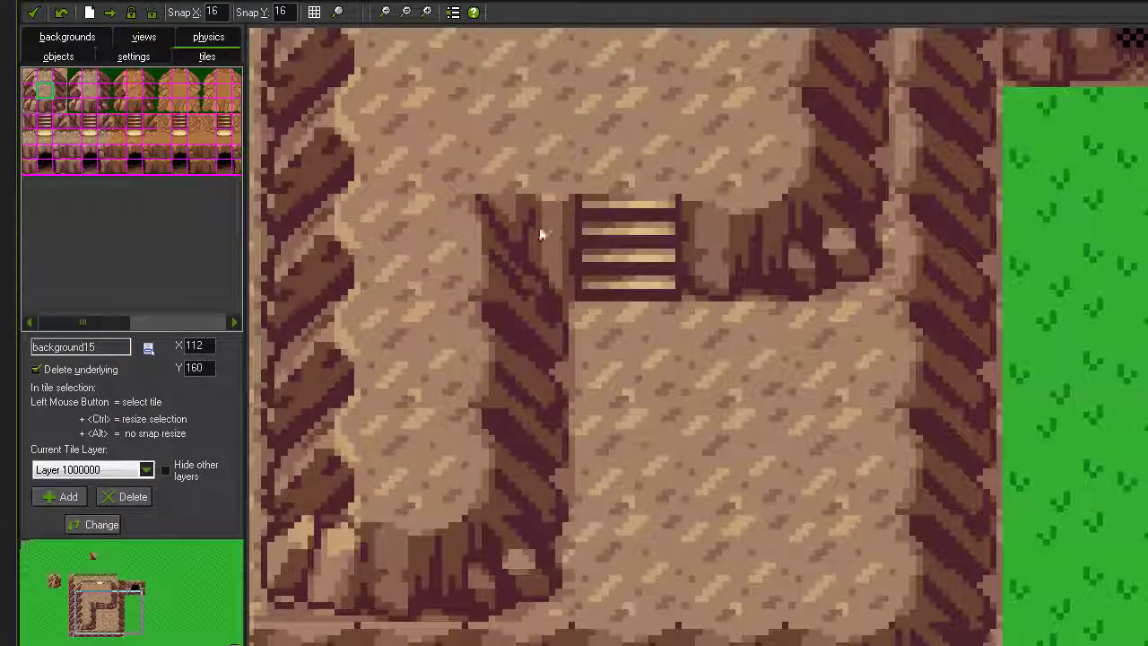
{"action": "scroll", "coordinate": [578, 258], "scroll_direction": "down", "scroll_amount": 2}
{"action": "left_click_drag", "start_coordinate": [549, 256], "coordinate": [557, 580]}
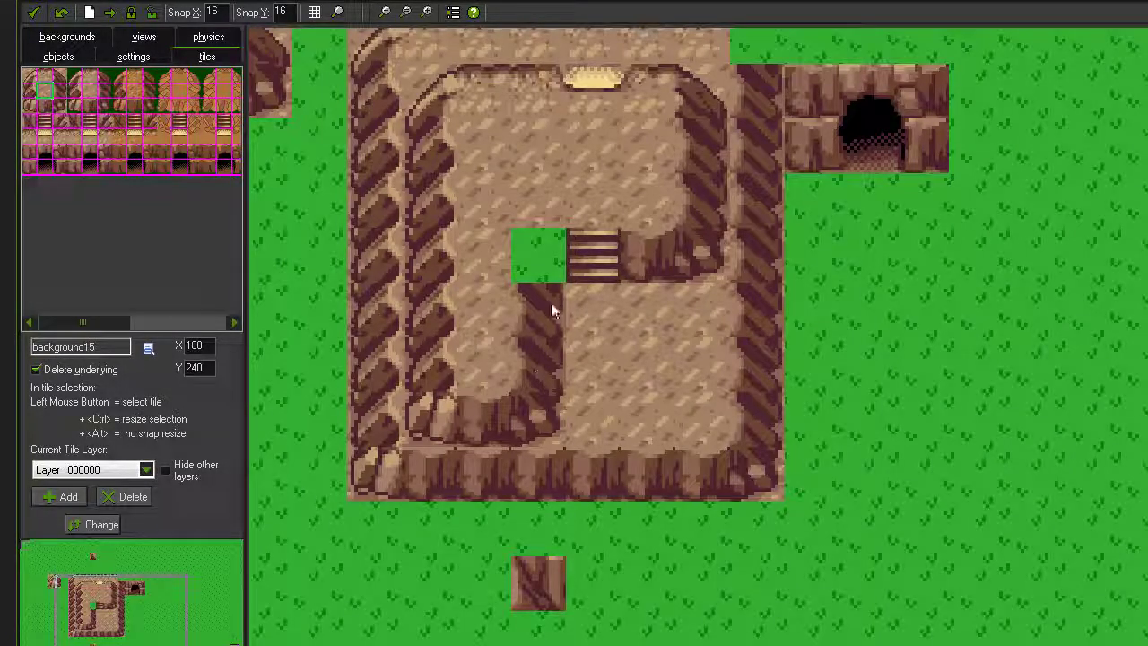
Place a column of three right-side wall tiles beside the large cliff, topped by a row of four front wall tiles extending outward
{"action": "left_click", "coordinate": [63, 91]}
{"action": "left_click", "coordinate": [904, 366]}
{"action": "left_click", "coordinate": [898, 316]}
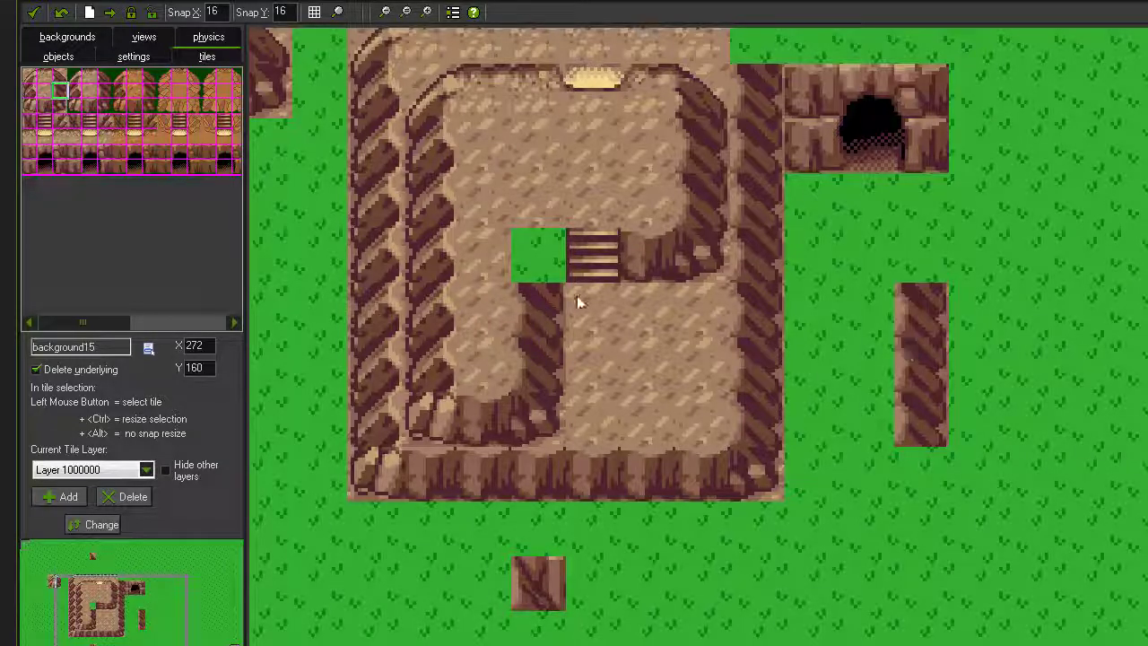
{"action": "left_click", "coordinate": [45, 105]}
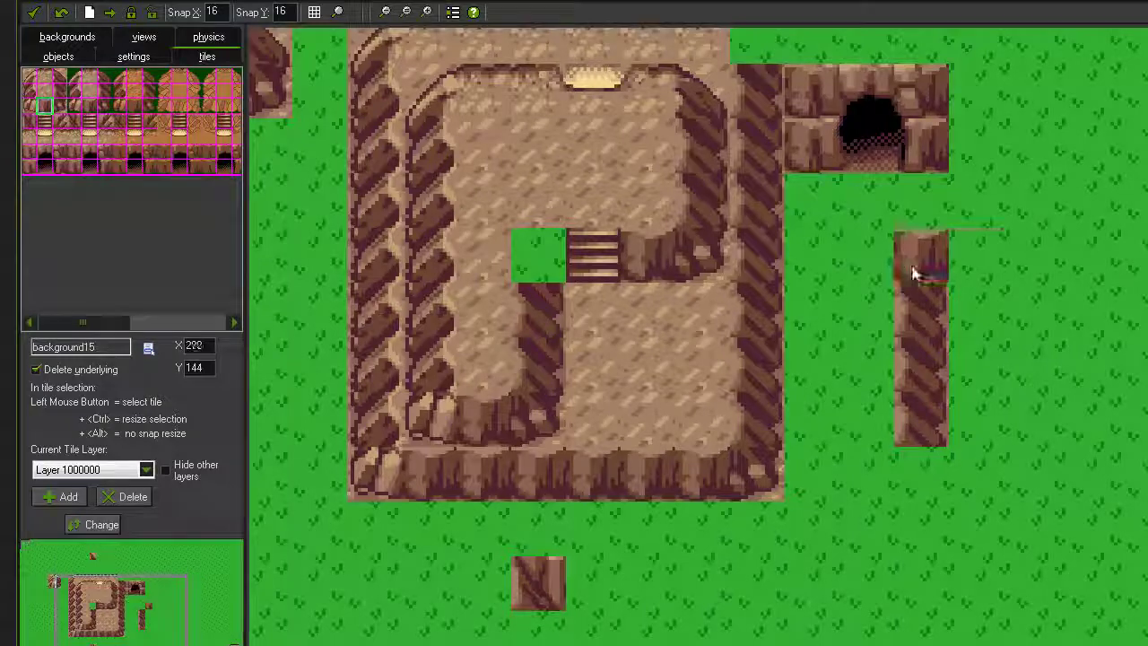
{"action": "left_click_drag", "start_coordinate": [955, 259], "coordinate": [1099, 258]}
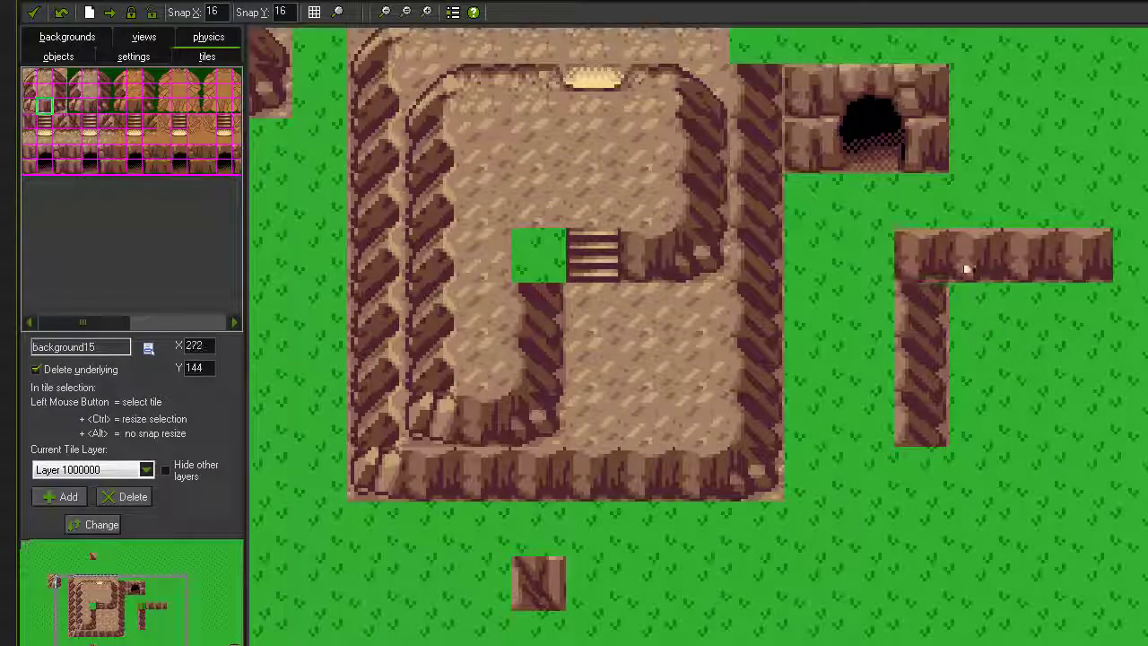
Place the separated inner corner tile where the new wall column and front wall row meet
{"action": "scroll", "coordinate": [962, 266], "scroll_direction": "up", "scroll_amount": 5}
{"action": "scroll", "coordinate": [883, 308], "scroll_direction": "down", "scroll_amount": 6}
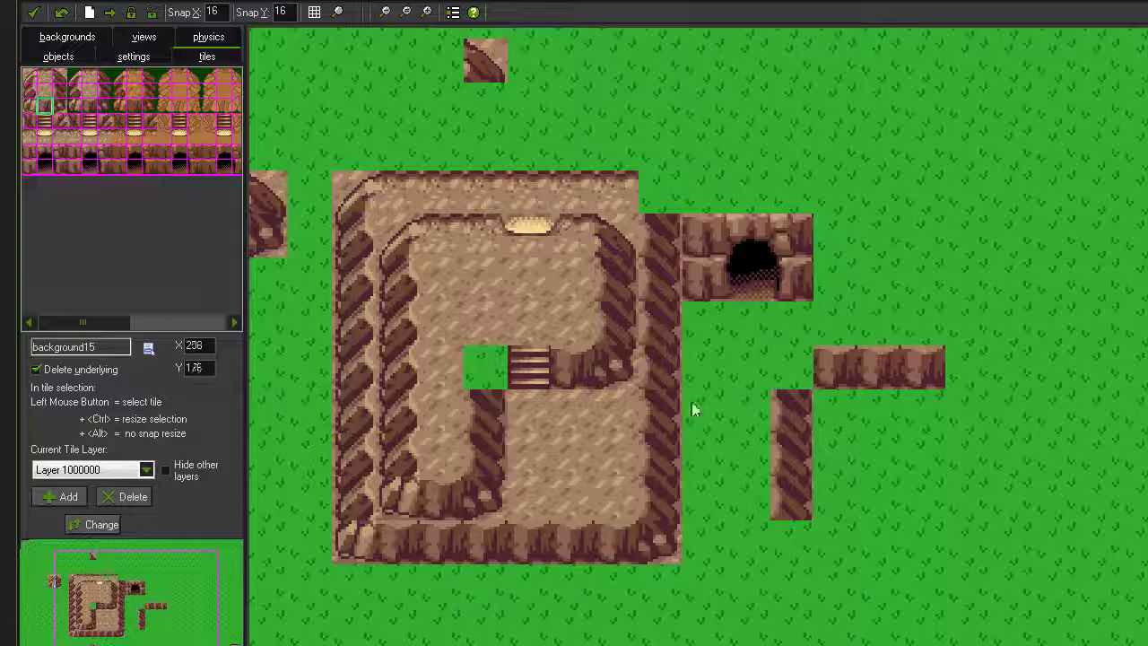
{"action": "scroll", "coordinate": [788, 369], "scroll_direction": "up", "scroll_amount": 3}
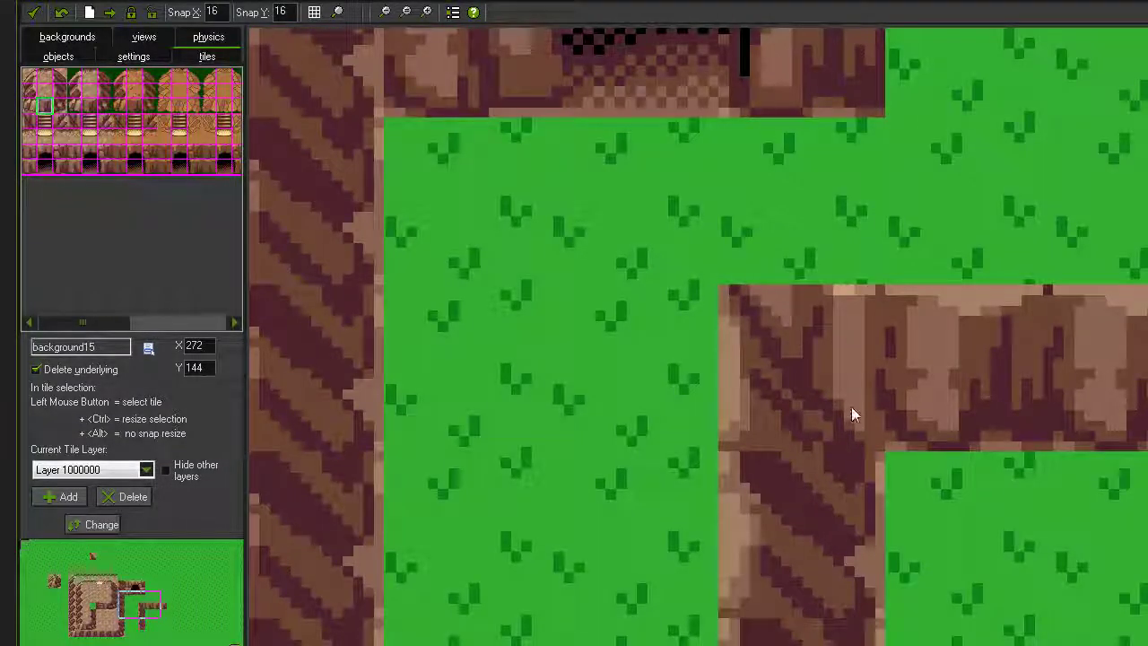
{"action": "scroll", "coordinate": [819, 389], "scroll_direction": "down", "scroll_amount": 1}
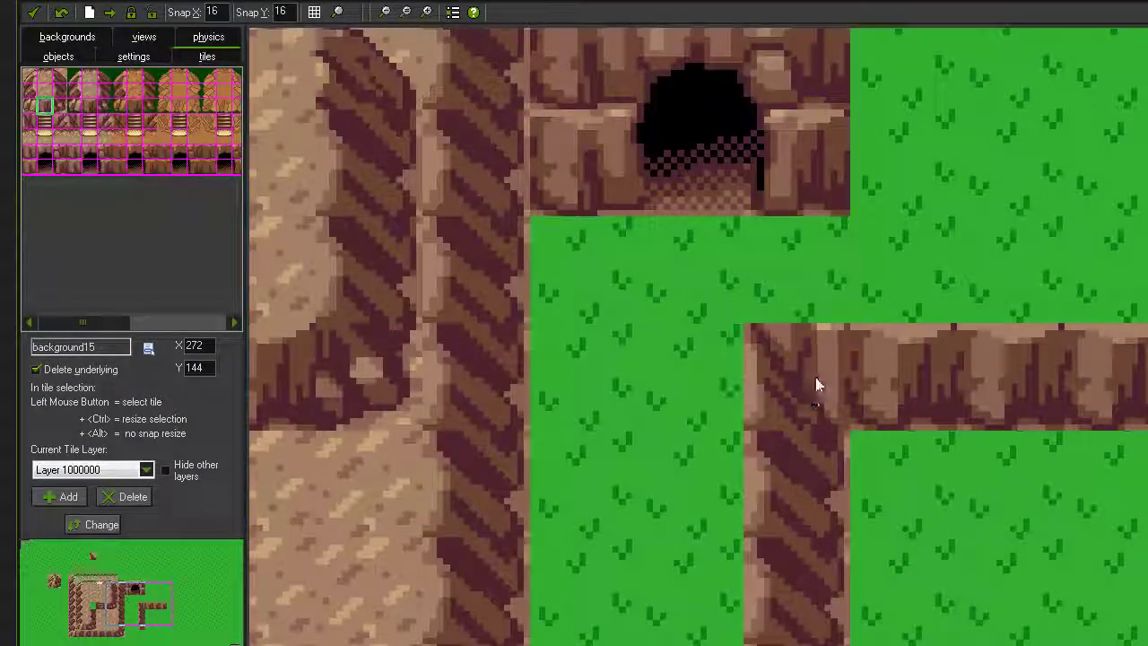
Return the inner corner tile to the gap beside the stairs and the outer top-right corner tile to the large cliff
{"action": "scroll", "coordinate": [816, 384], "scroll_direction": "down", "scroll_amount": 2}
{"action": "scroll", "coordinate": [414, 388], "scroll_direction": "down", "scroll_amount": 1}
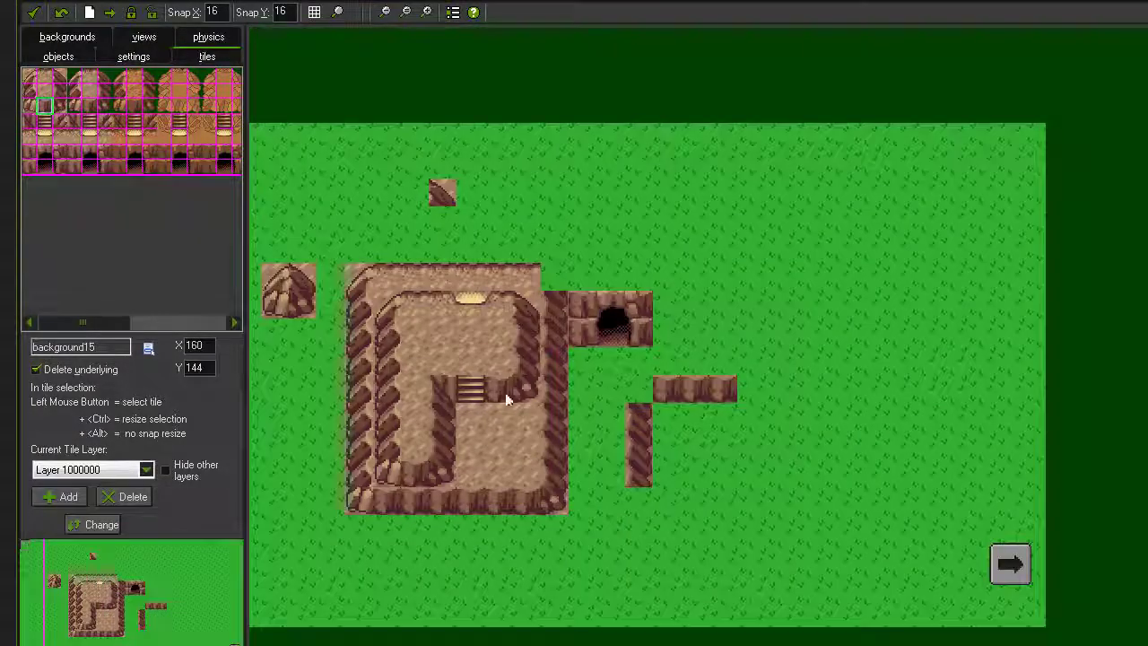
{"action": "scroll", "coordinate": [575, 295], "scroll_direction": "up", "scroll_amount": 1}
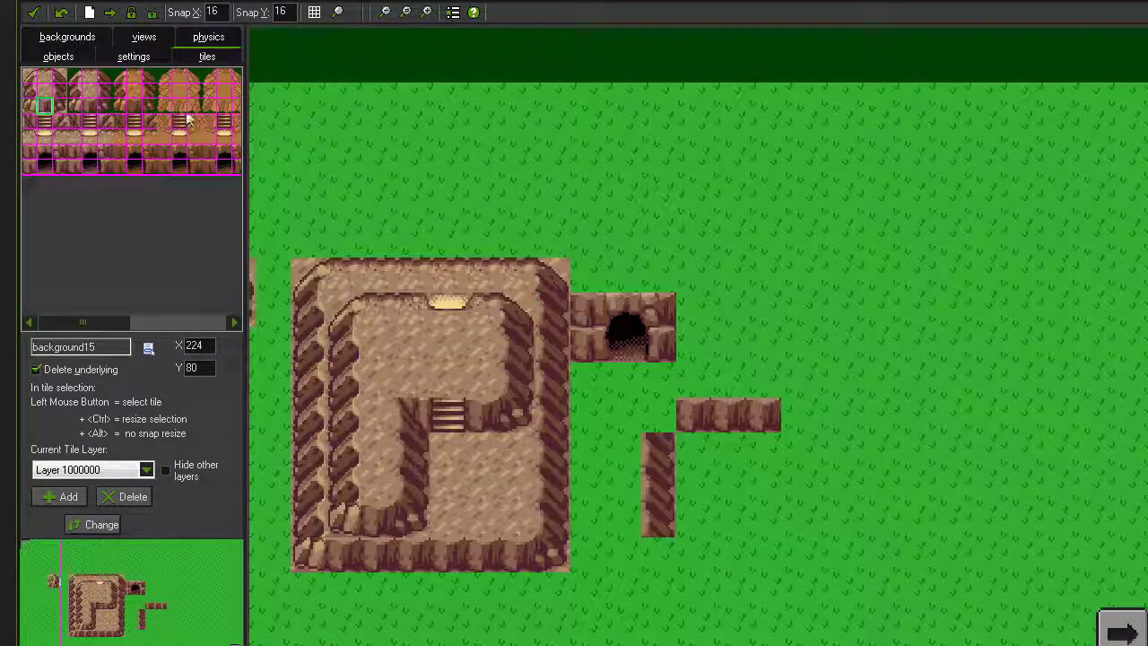
Delete the sample wall row and column, and place a column of three right-side wall tiles farther from the cliff at X 320
{"action": "left_click", "coordinate": [59, 91]}
{"action": "right_click", "coordinate": [705, 403]}
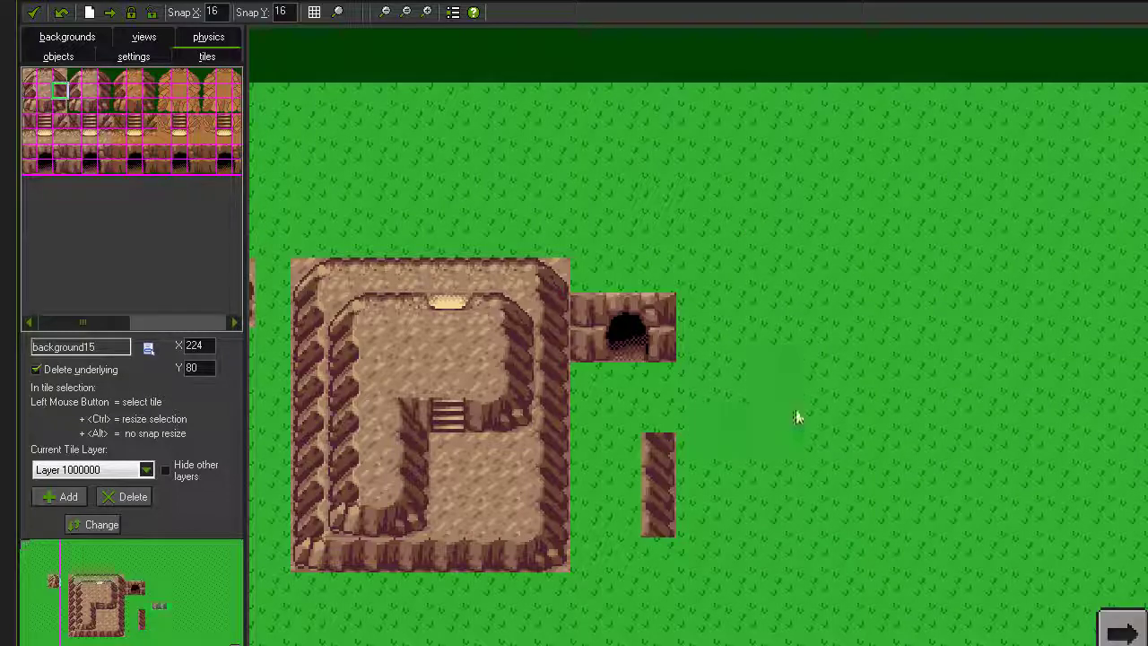
{"action": "right_click", "coordinate": [658, 450]}
{"action": "mouse_move", "coordinate": [764, 463]}
{"action": "left_mouse_down"}
{"action": "mouse_move", "coordinate": [488, 353]}
{"action": "mouse_move", "coordinate": [505, 320]}
{"action": "mouse_move", "coordinate": [480, 143]}
{"action": "left_mouse_up"}
{"action": "scroll", "coordinate": [506, 341], "scroll_direction": "up", "scroll_amount": 2}
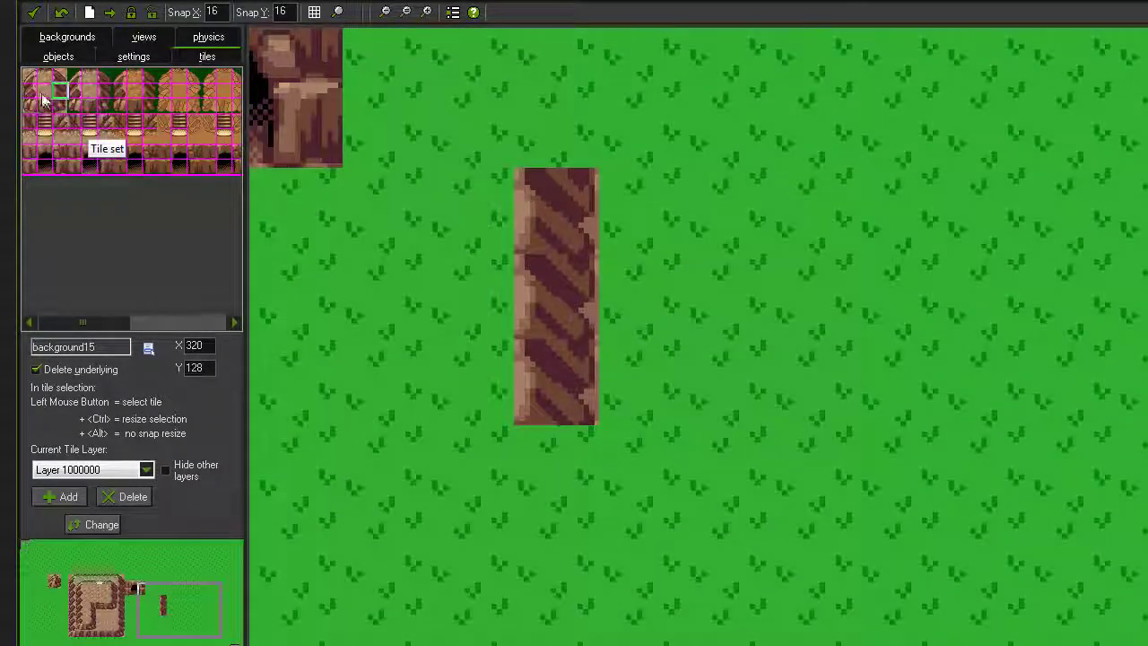
Fill a three-by-three block of plateau tiles beside the column and lay a row of six back-edge tiles beneath it
{"action": "left_click", "coordinate": [45, 90]}
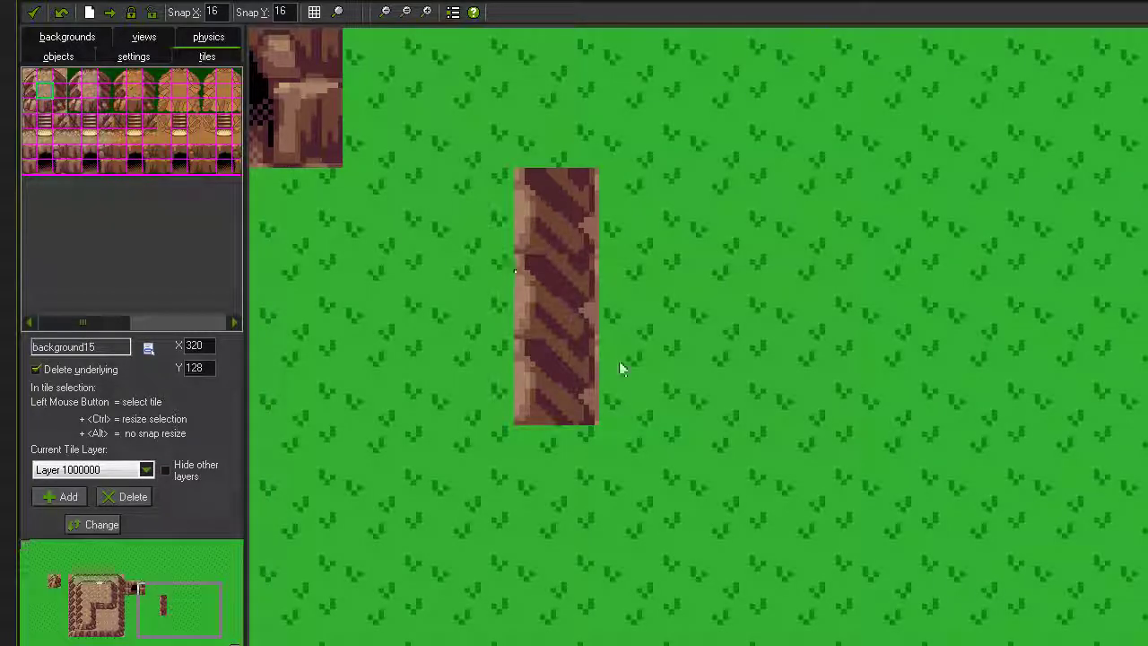
{"action": "left_click_drag", "start_coordinate": [618, 361], "coordinate": [726, 211]}
{"action": "left_click_drag", "start_coordinate": [764, 309], "coordinate": [648, 320]}
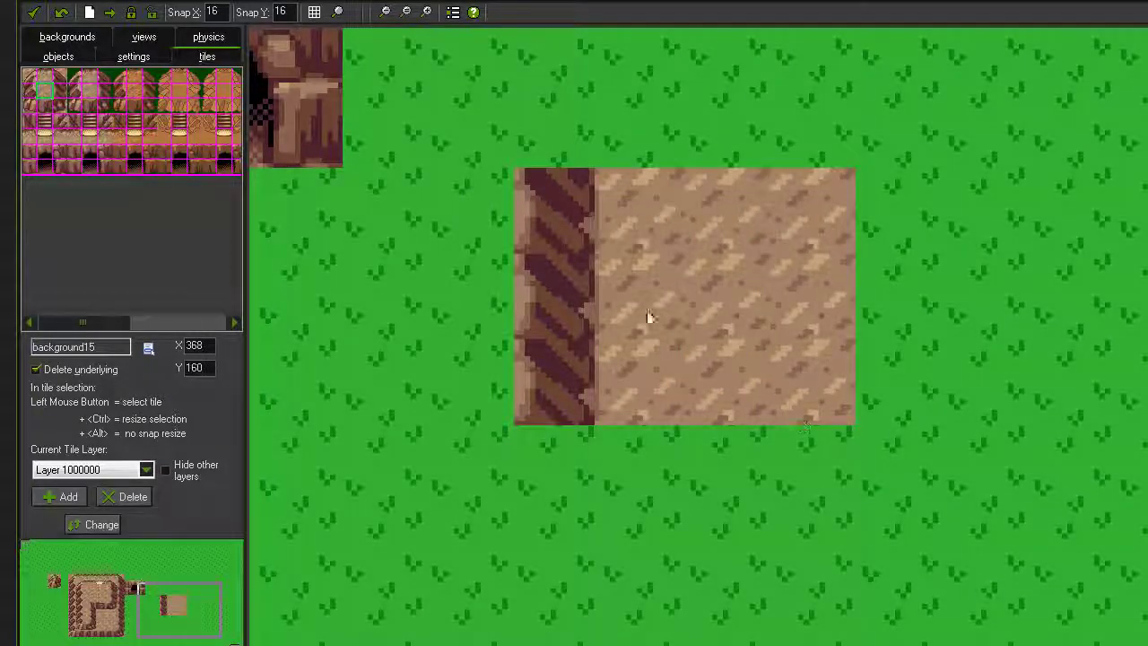
{"action": "left_click", "coordinate": [49, 79]}
{"action": "mouse_move", "coordinate": [453, 453]}
{"action": "left_mouse_down"}
{"action": "mouse_move", "coordinate": [729, 446]}
{"action": "mouse_move", "coordinate": [933, 461]}
{"action": "left_mouse_up"}
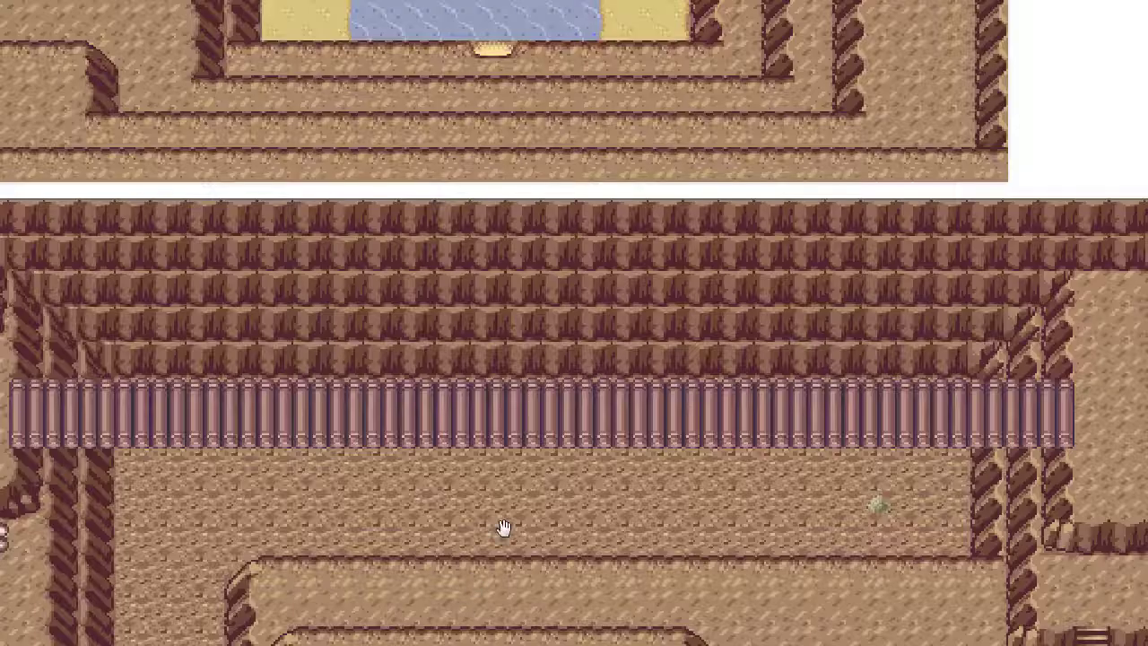
Switch to the example map image and examine how its stepped cliff walls and edges are arranged
{"action": "scroll", "coordinate": [504, 528], "scroll_direction": "down", "scroll_amount": 2}
{"action": "left_click_drag", "start_coordinate": [487, 525], "coordinate": [561, 240]}
{"action": "left_click_drag", "start_coordinate": [548, 546], "coordinate": [542, 259]}
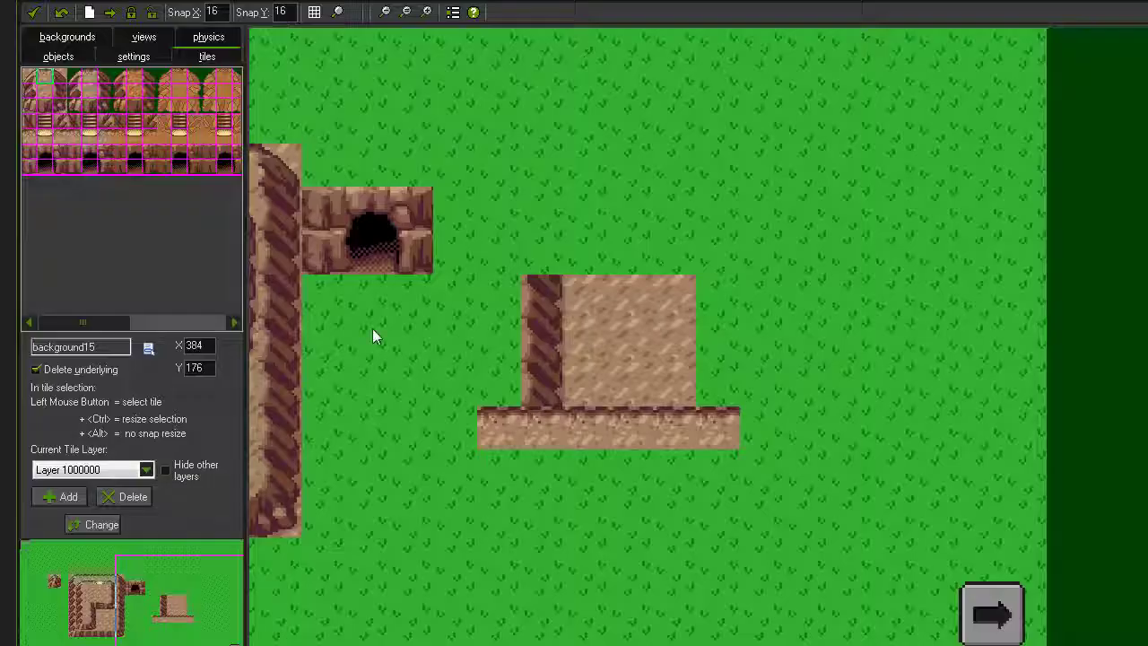
Examine how the cave entrance tiles join the wall tiles on both sides and above the opening
{"action": "left_click_drag", "start_coordinate": [421, 269], "coordinate": [519, 317]}
{"action": "scroll", "coordinate": [519, 318], "scroll_direction": "up", "scroll_amount": 2}
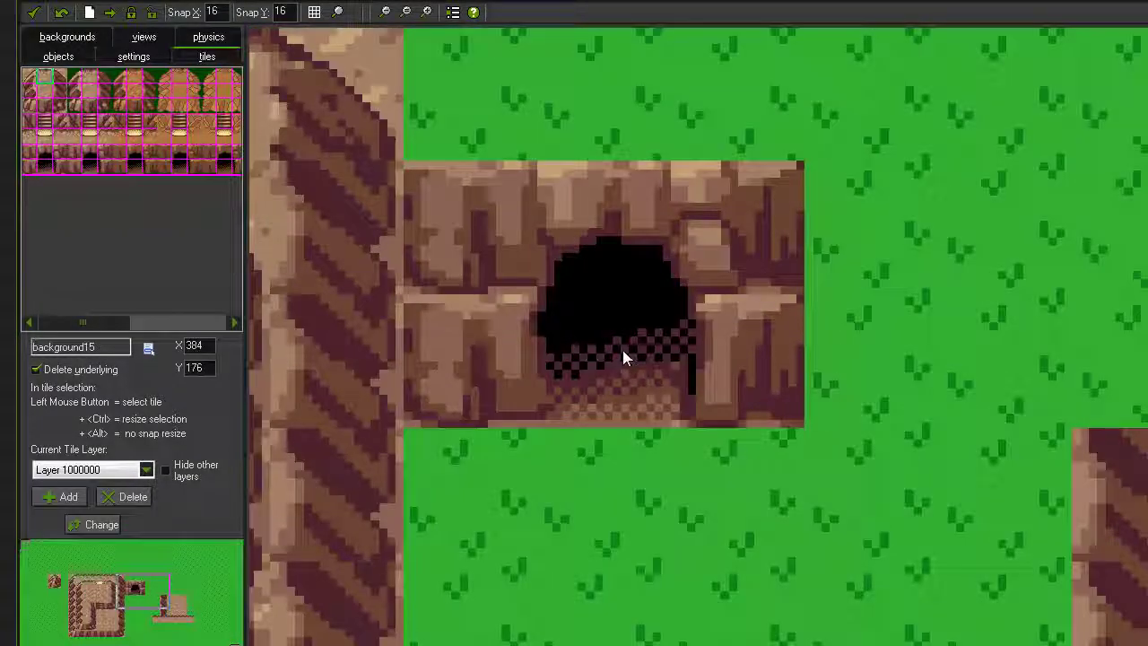
{"action": "scroll", "coordinate": [547, 330], "scroll_direction": "up", "scroll_amount": 1}
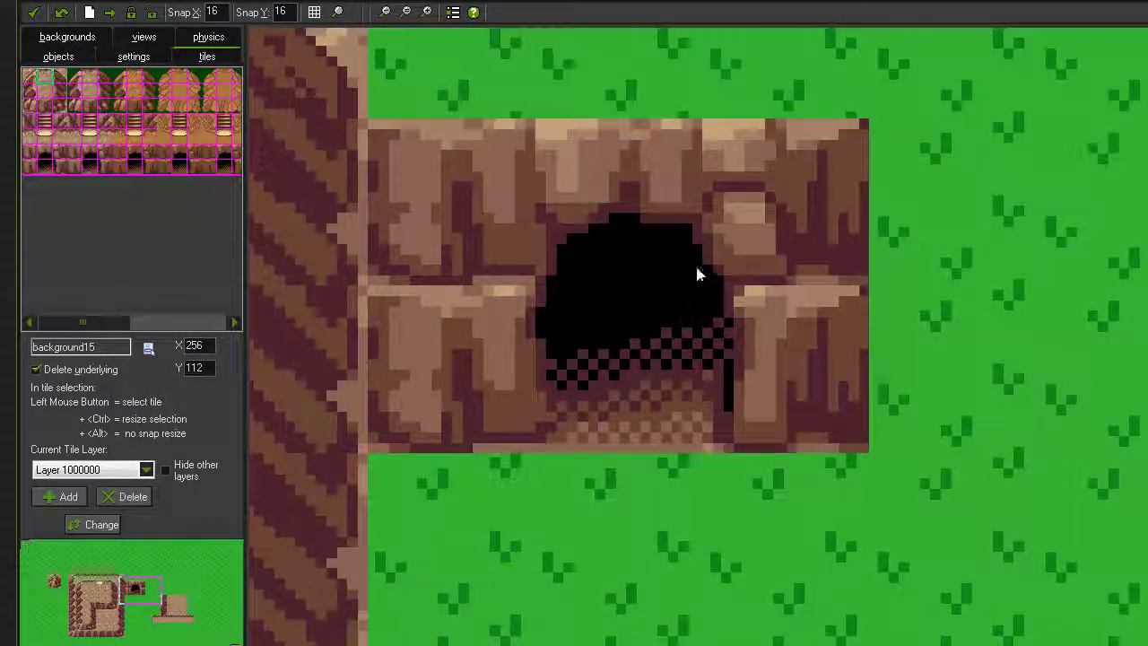
{"action": "scroll", "coordinate": [820, 380], "scroll_direction": "up", "scroll_amount": 1}
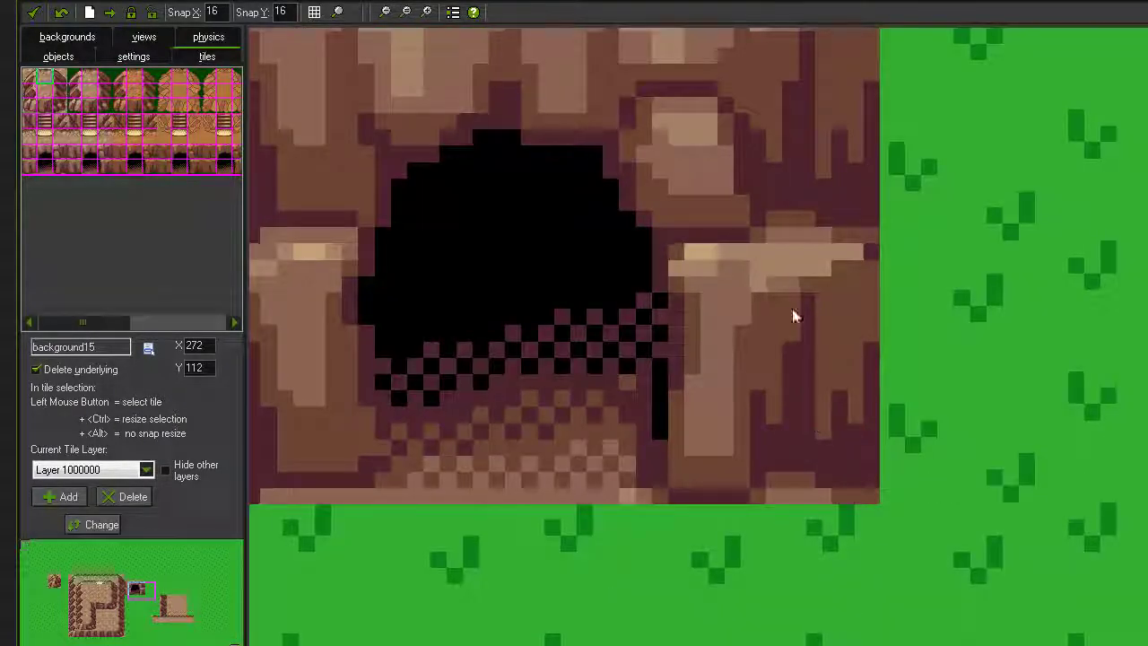
{"action": "left_click_drag", "start_coordinate": [796, 308], "coordinate": [785, 430]}
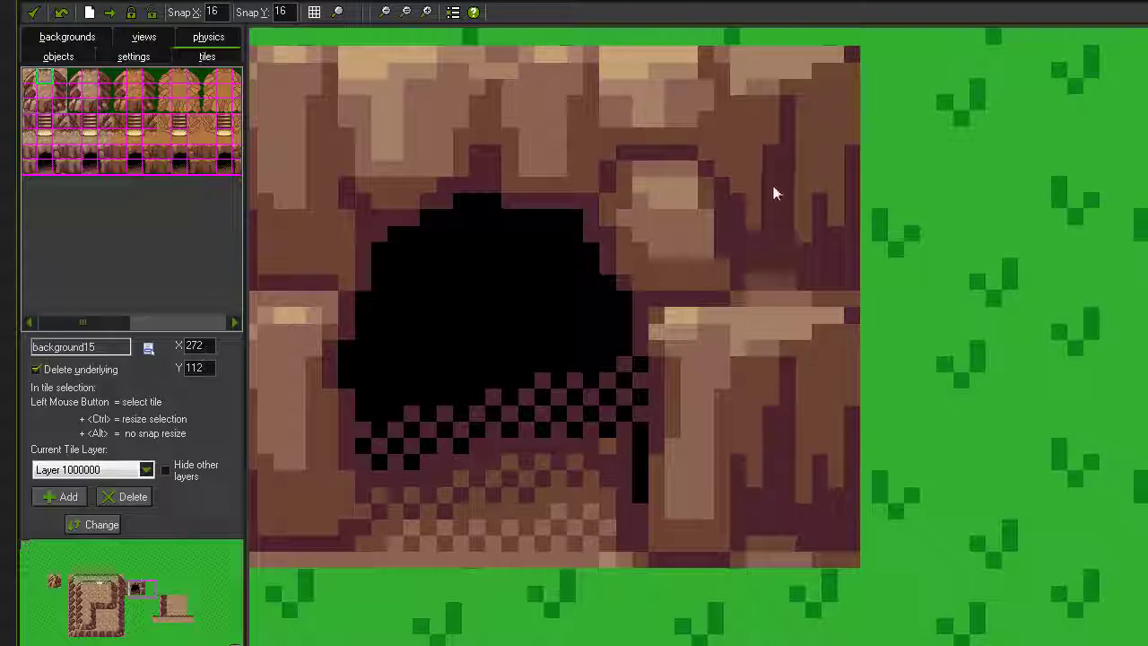
{"action": "left_click_drag", "start_coordinate": [783, 202], "coordinate": [989, 235]}
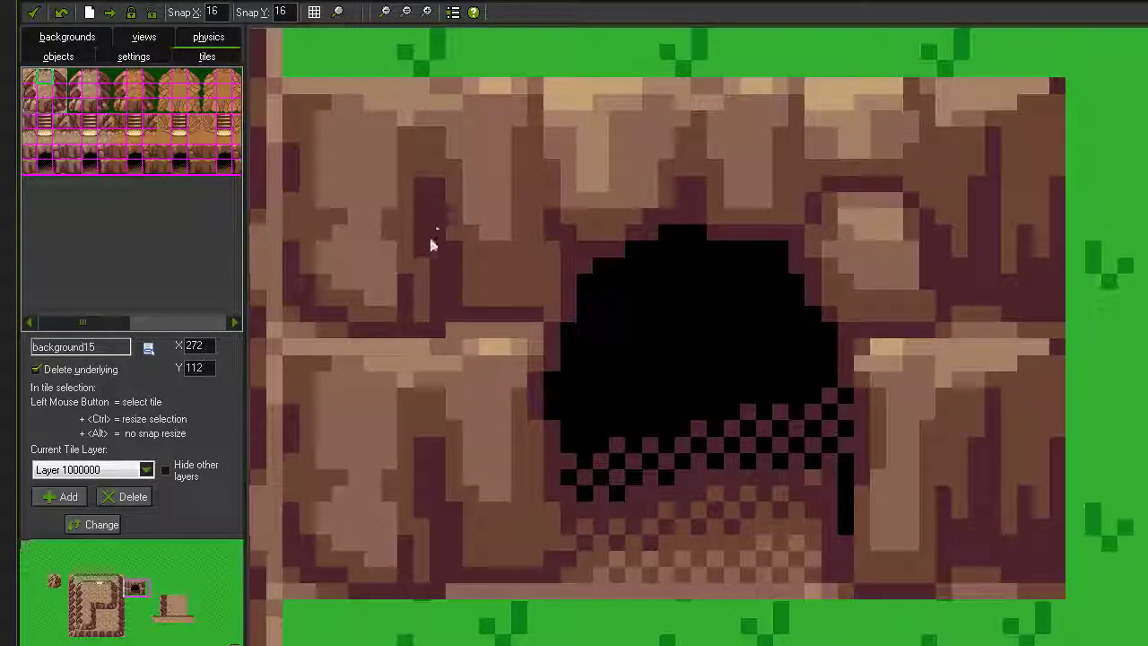
{"action": "left_click_drag", "start_coordinate": [419, 400], "coordinate": [696, 327]}
{"action": "scroll", "coordinate": [726, 426], "scroll_direction": "down", "scroll_amount": 2}
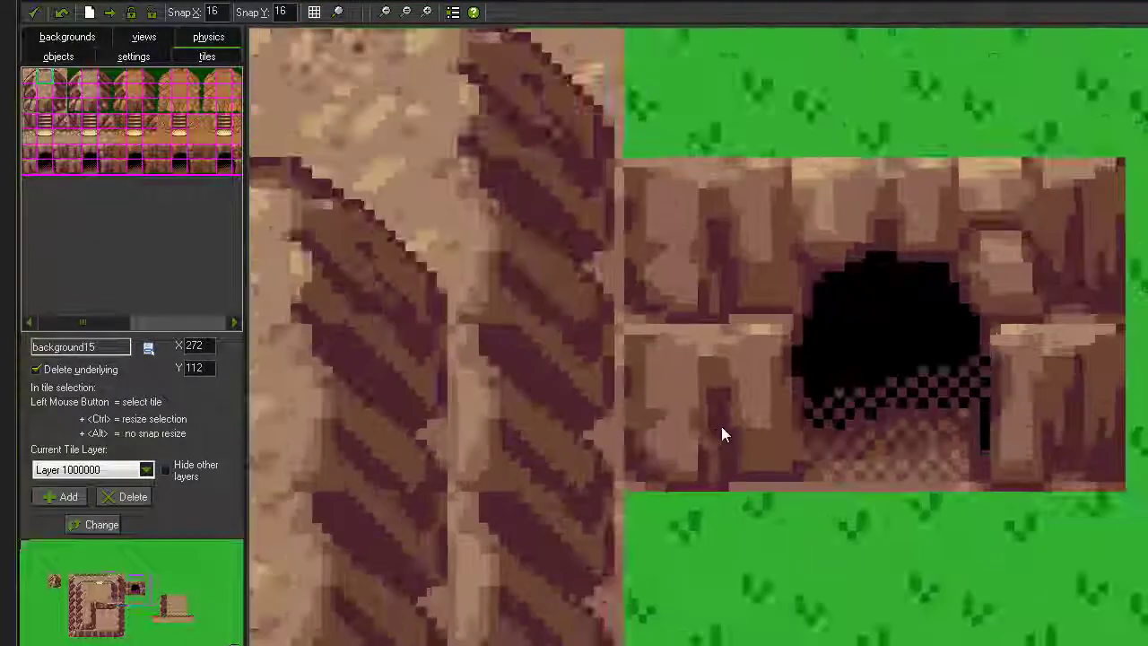
{"action": "scroll", "coordinate": [725, 426], "scroll_direction": "down", "scroll_amount": 1}
{"action": "left_click_drag", "start_coordinate": [726, 426], "coordinate": [758, 211]}
Move one front wall tile from the large cliff's bottom wall onto the grass below the cave entrance for comparison
{"action": "scroll", "coordinate": [758, 212], "scroll_direction": "down", "scroll_amount": 3}
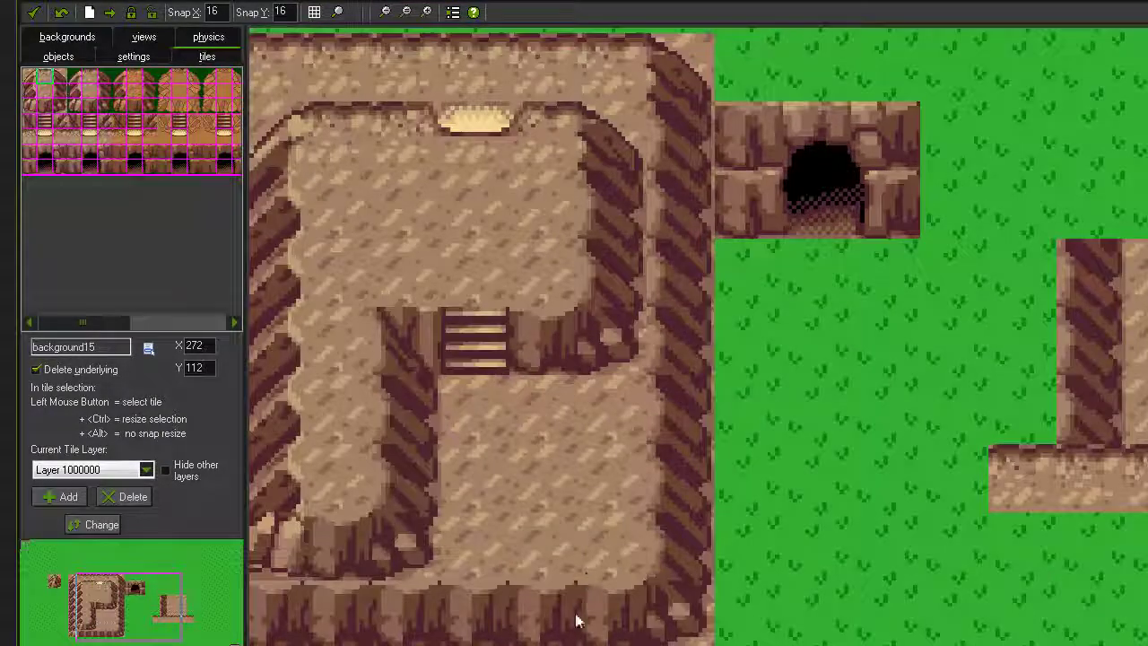
{"action": "left_click", "coordinate": [792, 331]}
{"action": "scroll", "coordinate": [836, 333], "scroll_direction": "up", "scroll_amount": 2}
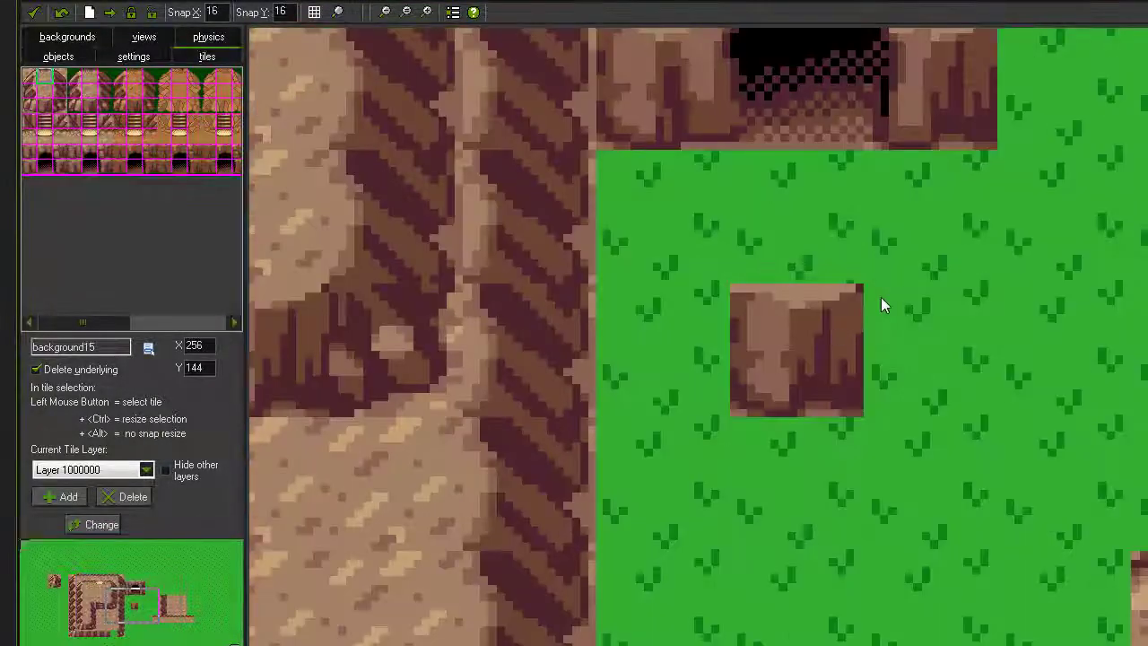
{"action": "scroll", "coordinate": [881, 301], "scroll_direction": "up", "scroll_amount": 1}
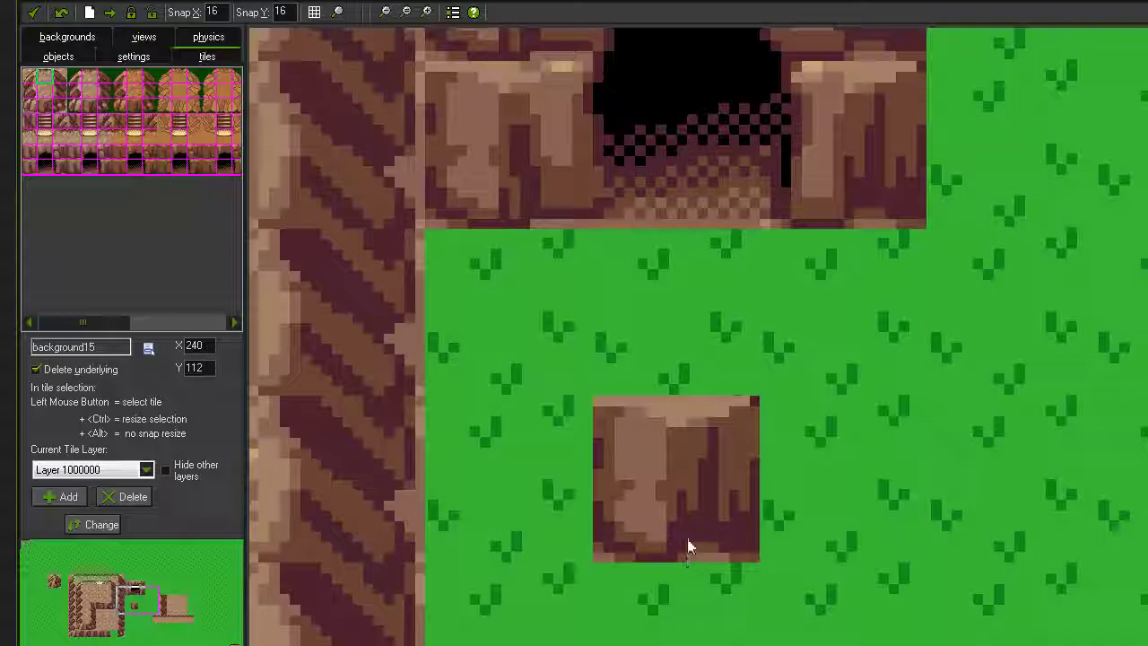
Compare the separated front wall tile with the cave entrance and return it to the gap in the cliff's bottom wall
{"action": "left_click_drag", "start_coordinate": [654, 401], "coordinate": [575, 601]}
{"action": "scroll", "coordinate": [565, 565], "scroll_direction": "down", "scroll_amount": 3}
{"action": "left_click_drag", "start_coordinate": [559, 521], "coordinate": [610, 329]}
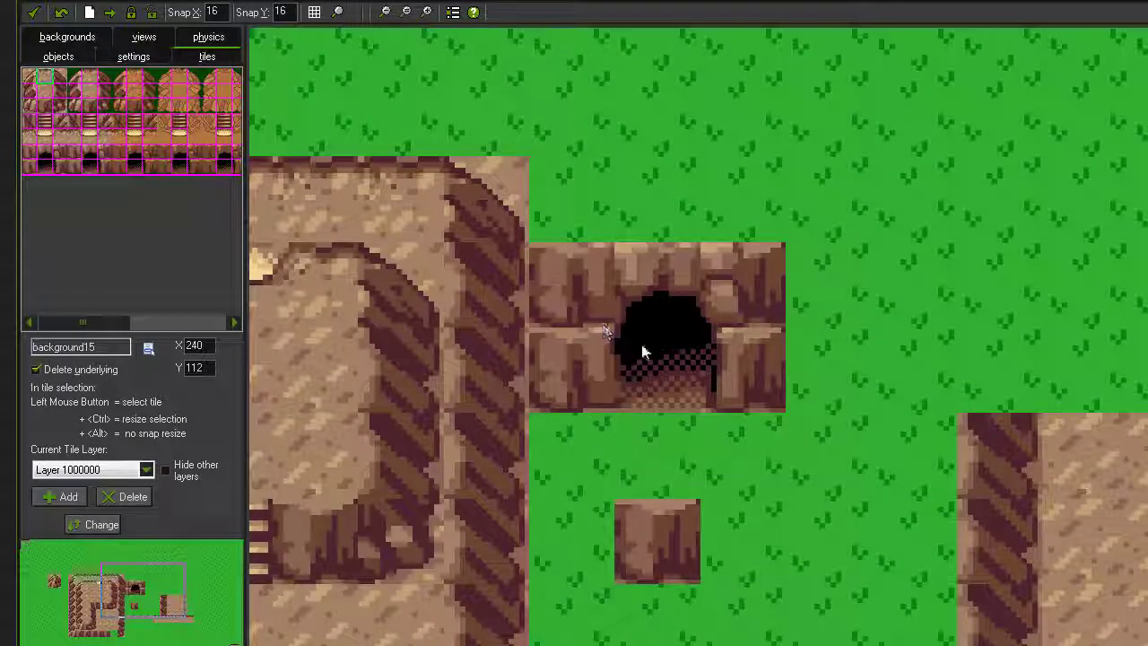
{"action": "scroll", "coordinate": [641, 345], "scroll_direction": "down", "scroll_amount": 1}
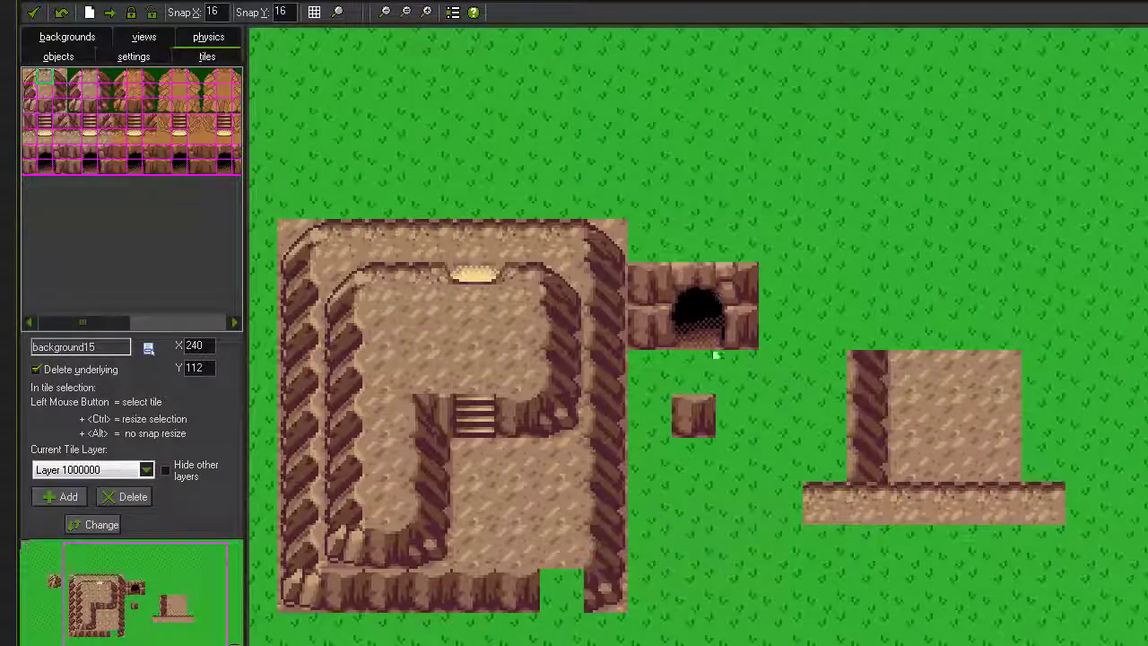
{"action": "scroll", "coordinate": [706, 357], "scroll_direction": "up", "scroll_amount": 1}
{"action": "scroll", "coordinate": [705, 435], "scroll_direction": "down", "scroll_amount": 2}
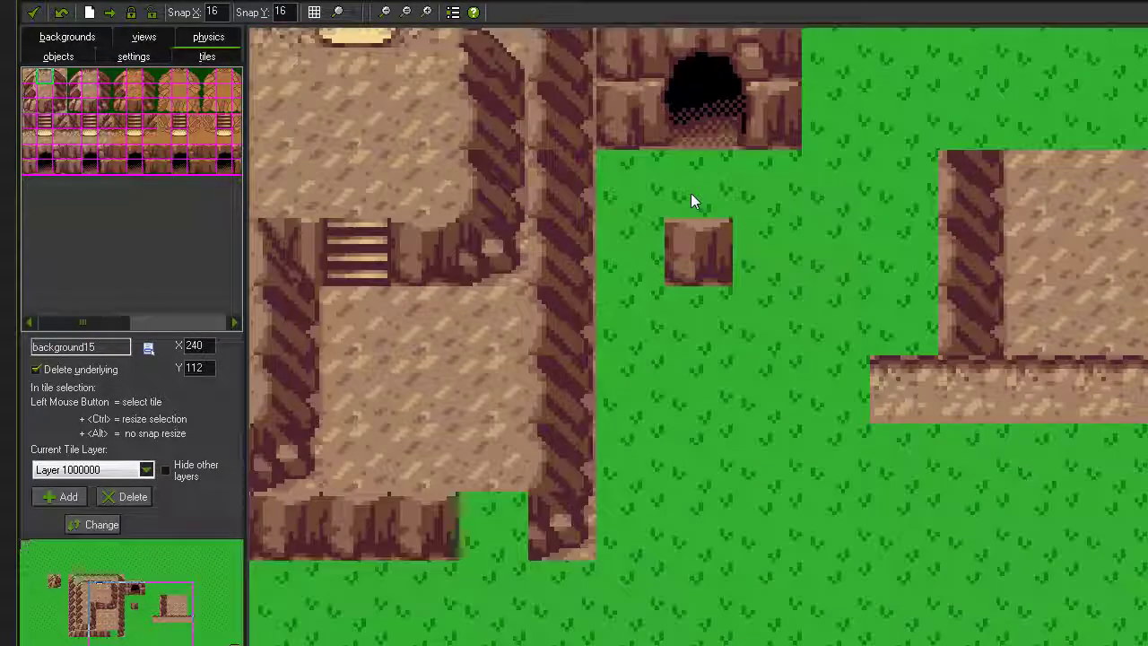
{"action": "left_click_drag", "start_coordinate": [695, 240], "coordinate": [499, 517]}
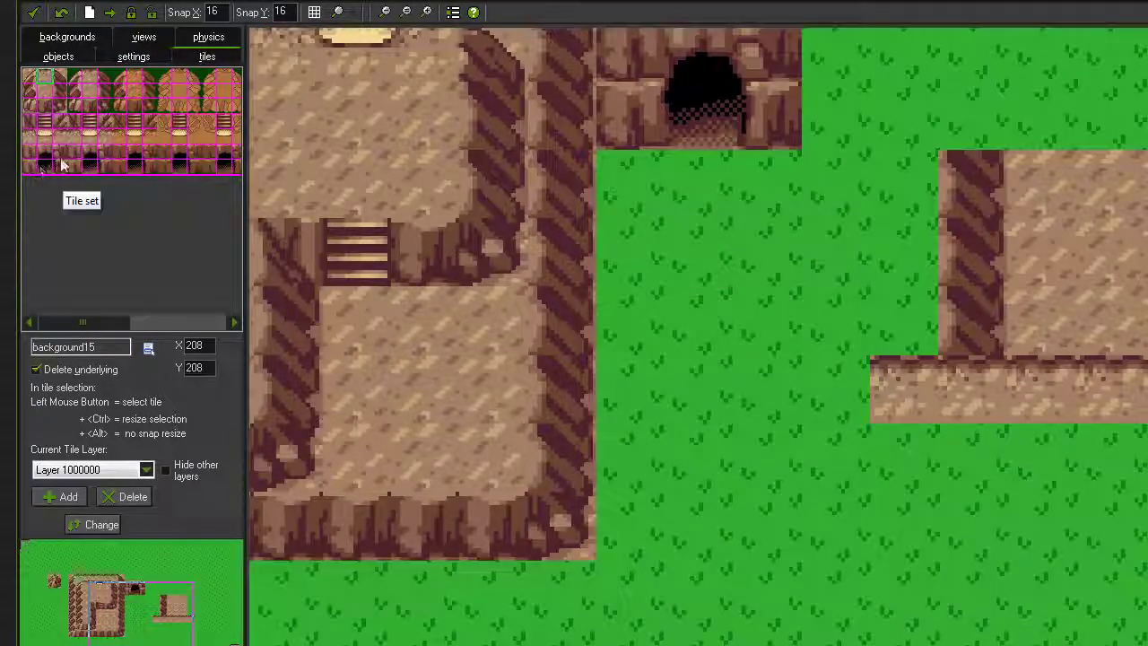
Move the lower wall tile and the four cave entrance tiles up one grid cell to align with the cliff's upper edge
{"action": "scroll", "coordinate": [399, 269], "scroll_direction": "up", "scroll_amount": 2}
{"action": "scroll", "coordinate": [620, 243], "scroll_direction": "up", "scroll_amount": 1}
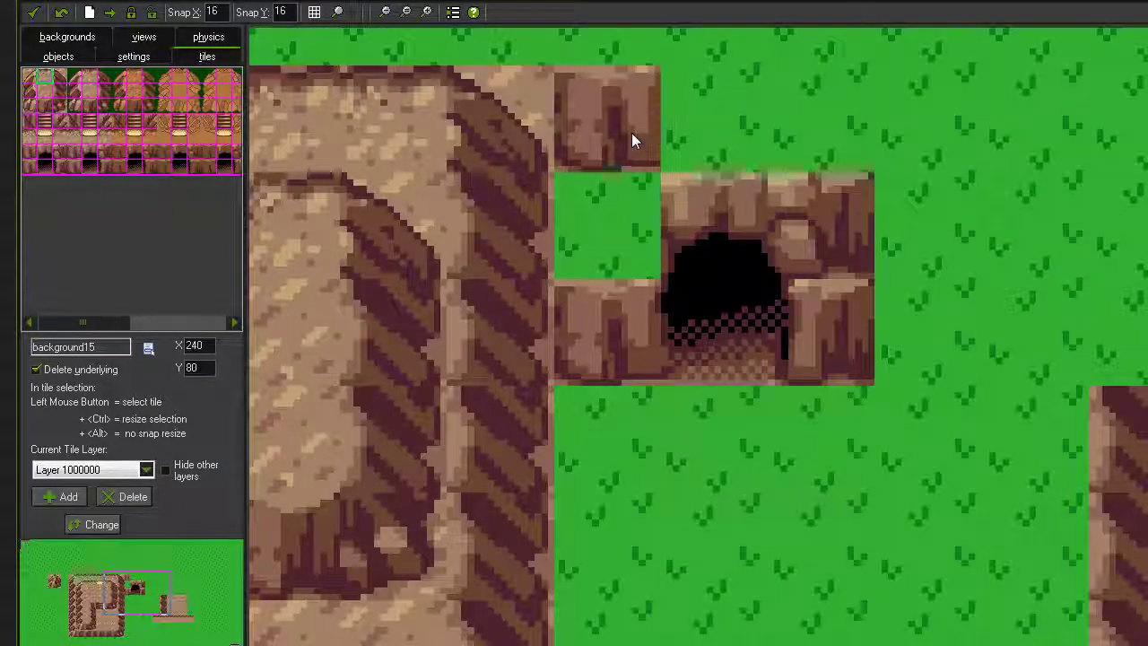
{"action": "left_click_drag", "start_coordinate": [613, 332], "coordinate": [611, 238]}
{"action": "left_click_drag", "start_coordinate": [702, 200], "coordinate": [751, 133]}
{"action": "left_click_drag", "start_coordinate": [839, 225], "coordinate": [838, 120]}
{"action": "left_click_drag", "start_coordinate": [837, 287], "coordinate": [837, 183]}
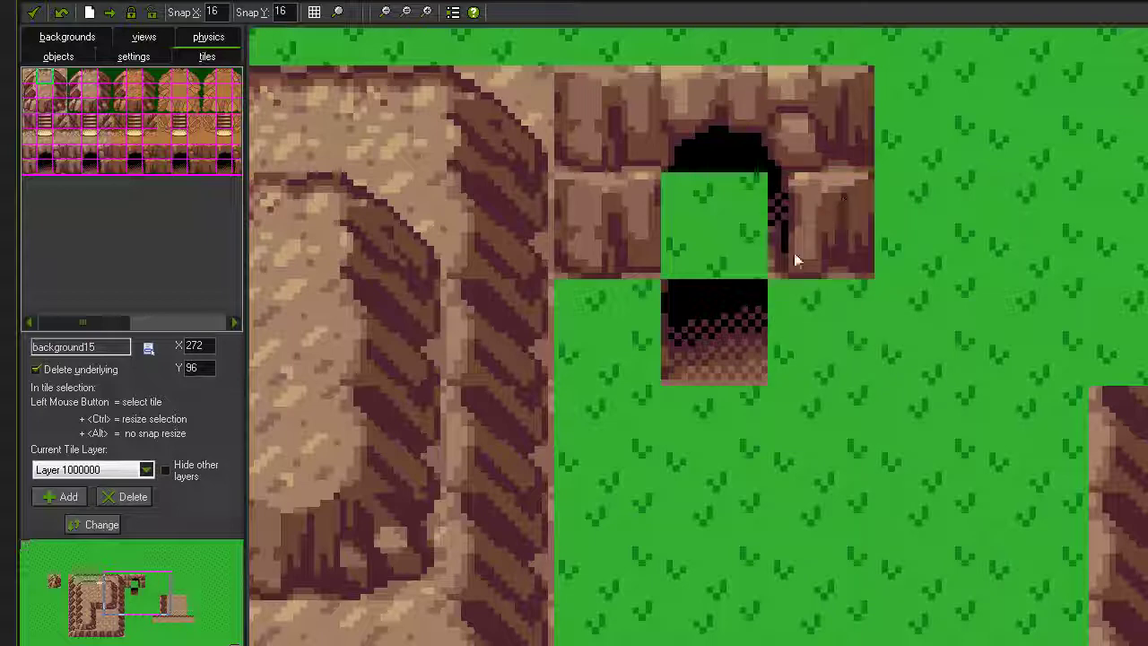
{"action": "left_click_drag", "start_coordinate": [763, 302], "coordinate": [751, 232]}
Move the two wall tiles beside the cave entrance down onto the grass, stacked below the opening's level, to compare them
{"action": "left_click_drag", "start_coordinate": [633, 345], "coordinate": [628, 431]}
{"action": "left_click_drag", "start_coordinate": [605, 143], "coordinate": [614, 355]}
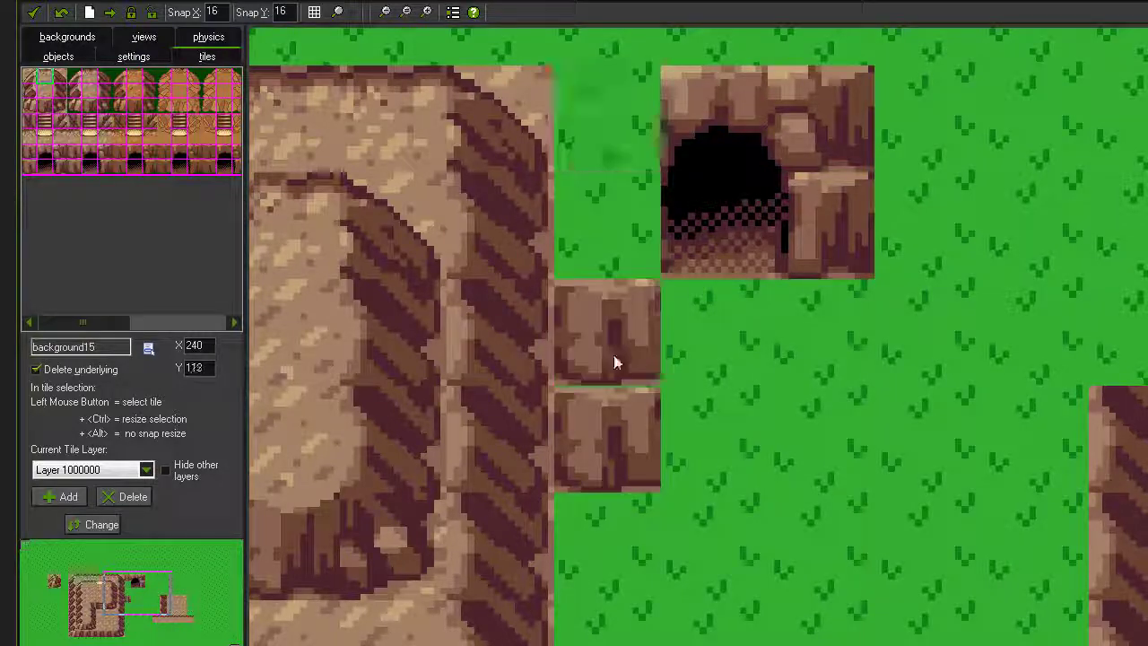
{"action": "mouse_move", "coordinate": [617, 435]}
{"action": "left_mouse_down"}
{"action": "mouse_move", "coordinate": [615, 249]}
{"action": "mouse_move", "coordinate": [631, 436]}
{"action": "left_mouse_up"}
{"action": "scroll", "coordinate": [645, 422], "scroll_direction": "up", "scroll_amount": 3}
{"action": "scroll", "coordinate": [648, 422], "scroll_direction": "down", "scroll_amount": 1}
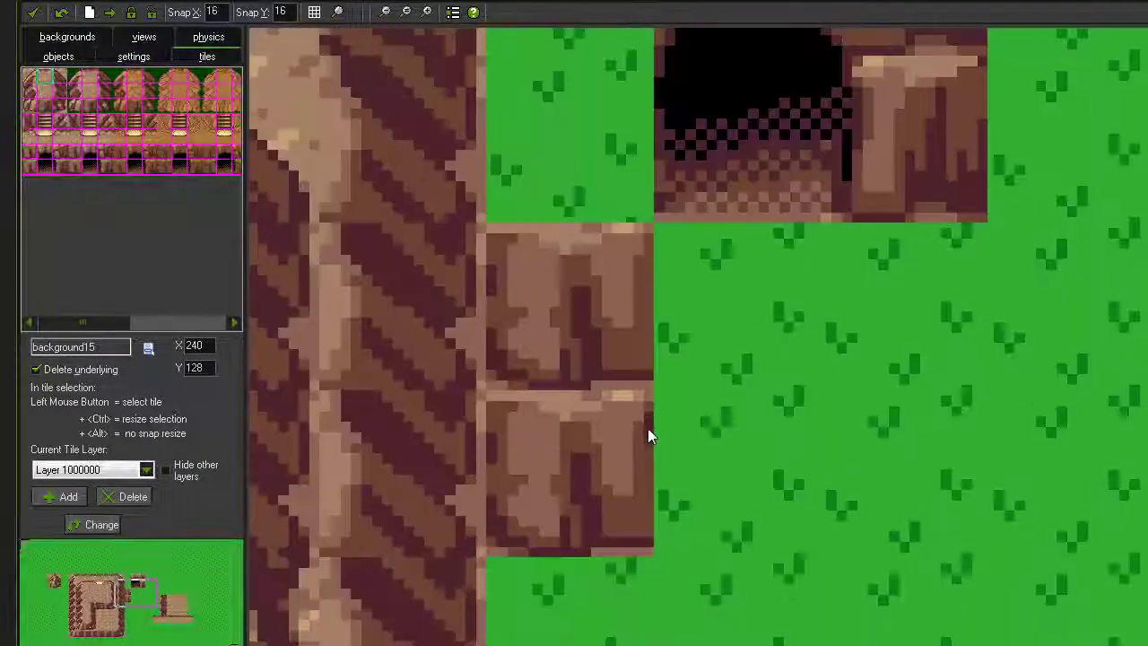
Try the two wall tiles at different heights beside the cave, then return them to the gap between cliff and entrance
{"action": "left_click_drag", "start_coordinate": [609, 309], "coordinate": [597, 369]}
{"action": "left_click_drag", "start_coordinate": [565, 636], "coordinate": [576, 475]}
{"action": "left_click_drag", "start_coordinate": [579, 351], "coordinate": [608, 180]}
{"action": "left_click_drag", "start_coordinate": [616, 336], "coordinate": [617, 504]}
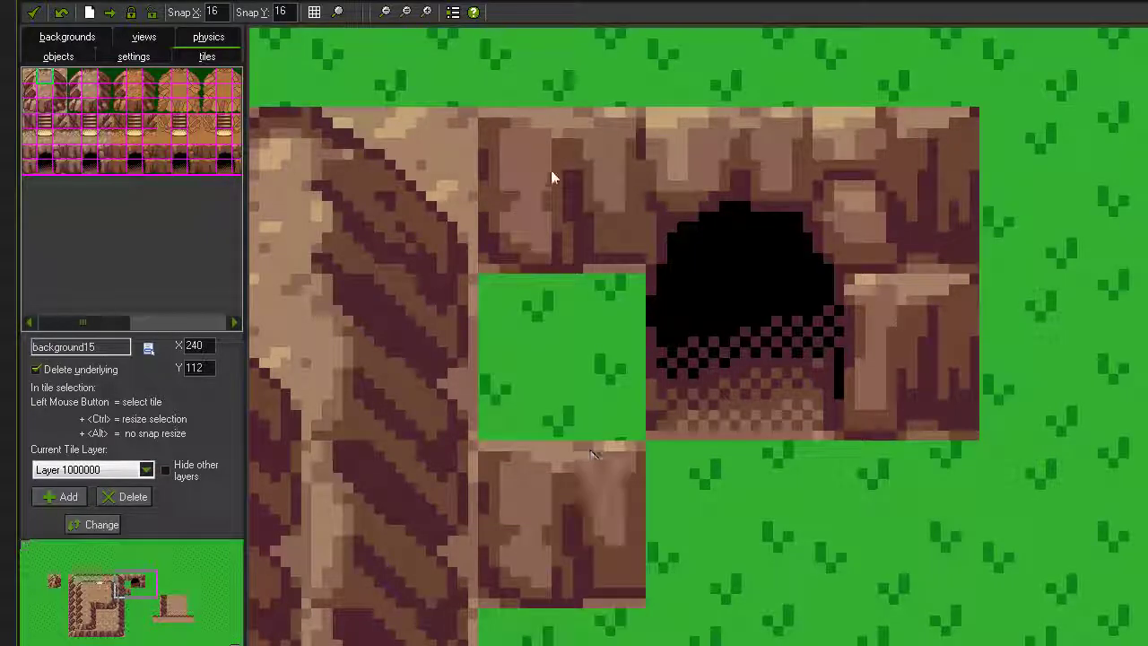
{"action": "left_click_drag", "start_coordinate": [553, 172], "coordinate": [634, 347]}
{"action": "scroll", "coordinate": [634, 347], "scroll_direction": "up", "scroll_amount": 1}
{"action": "scroll", "coordinate": [661, 269], "scroll_direction": "down", "scroll_amount": 1}
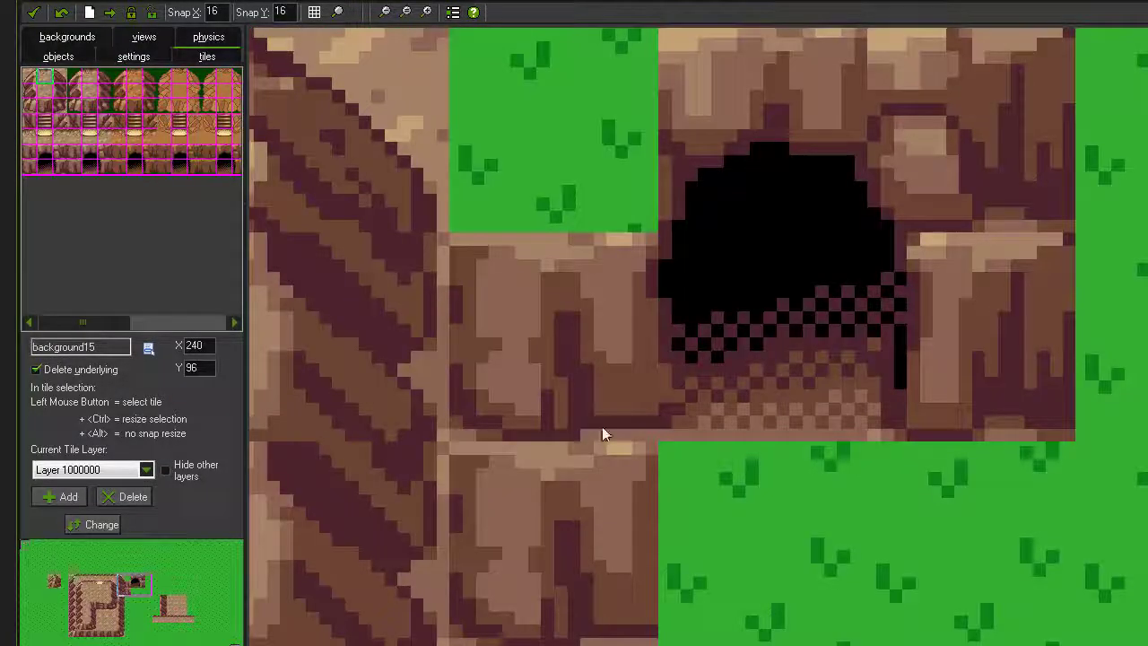
{"action": "left_click_drag", "start_coordinate": [609, 389], "coordinate": [616, 132]}
{"action": "scroll", "coordinate": [617, 132], "scroll_direction": "down", "scroll_amount": 1}
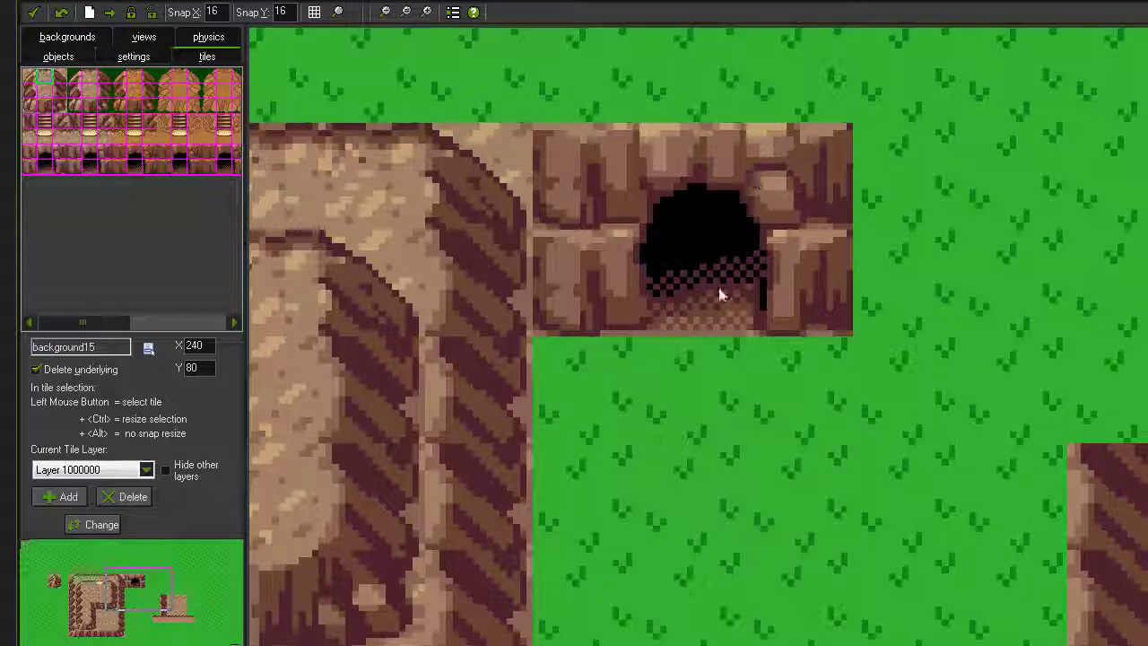
{"action": "scroll", "coordinate": [767, 320], "scroll_direction": "down", "scroll_amount": 1}
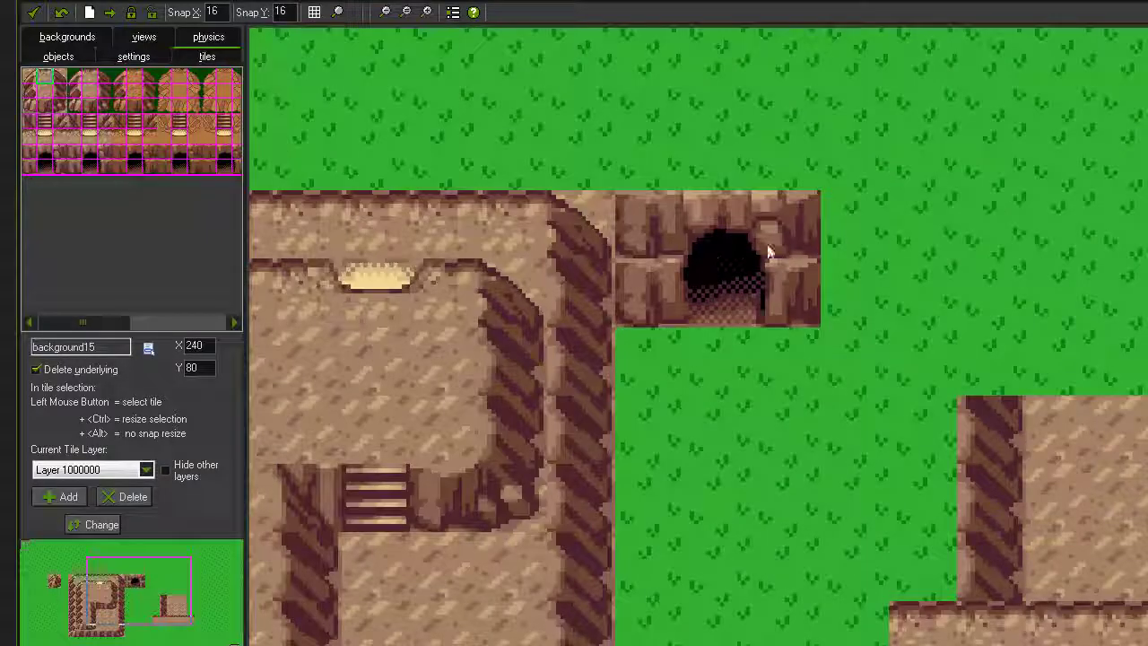
{"action": "scroll", "coordinate": [818, 350], "scroll_direction": "down", "scroll_amount": 2}
{"action": "scroll", "coordinate": [780, 314], "scroll_direction": "up", "scroll_amount": 1}
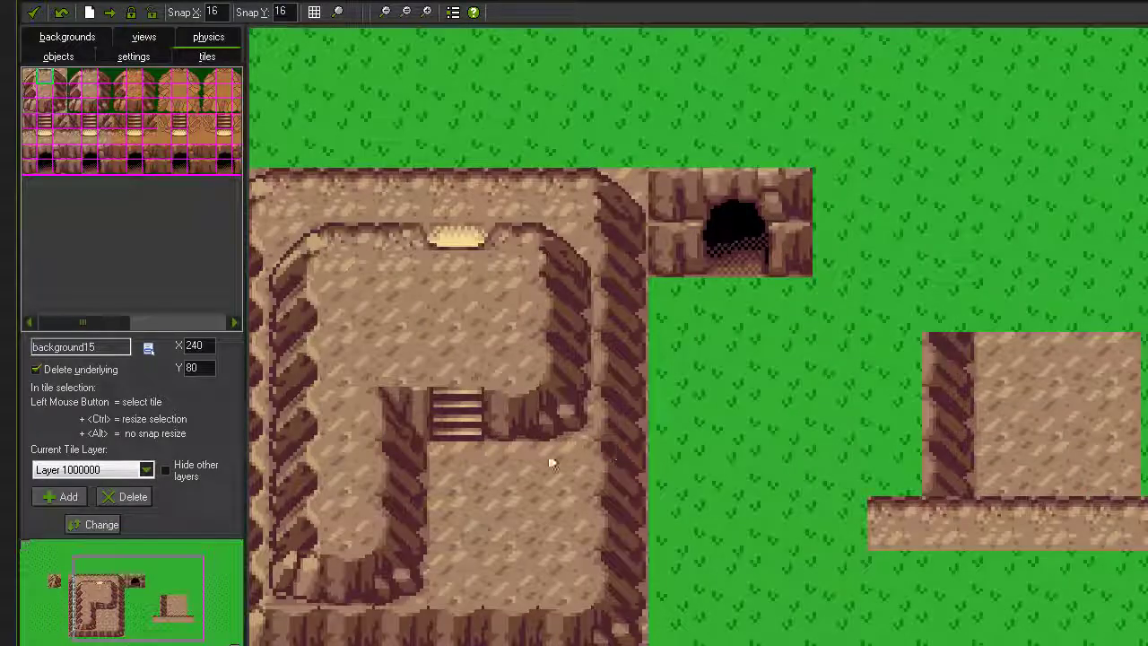
{"action": "scroll", "coordinate": [739, 302], "scroll_direction": "down", "scroll_amount": 2}
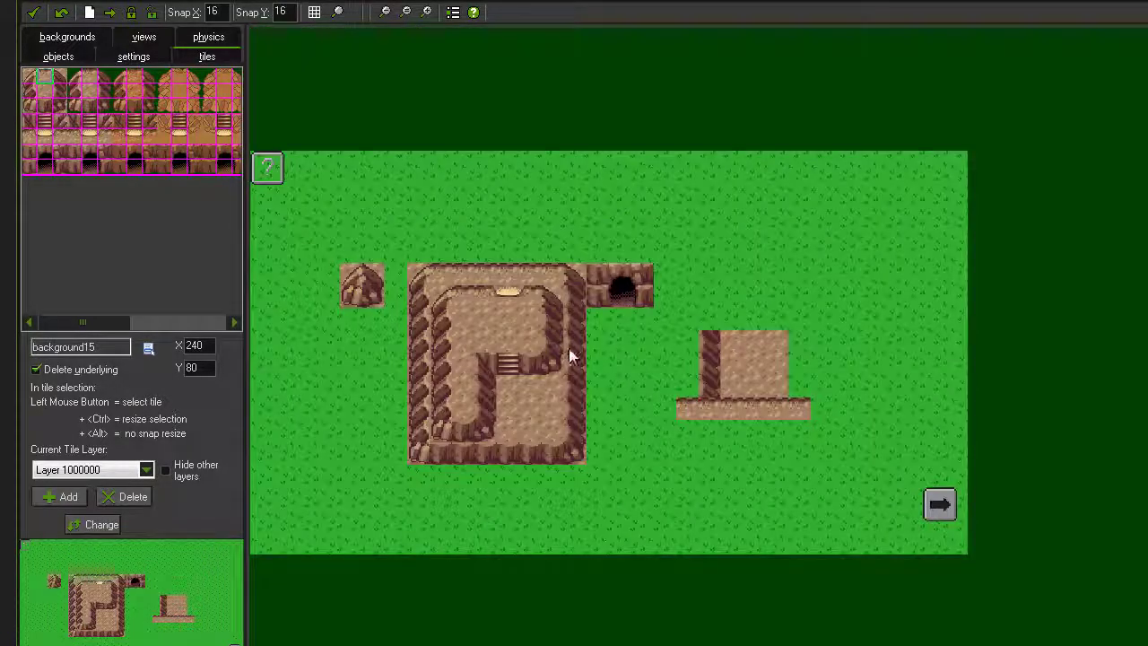
{"action": "scroll", "coordinate": [752, 339], "scroll_direction": "up", "scroll_amount": 1}
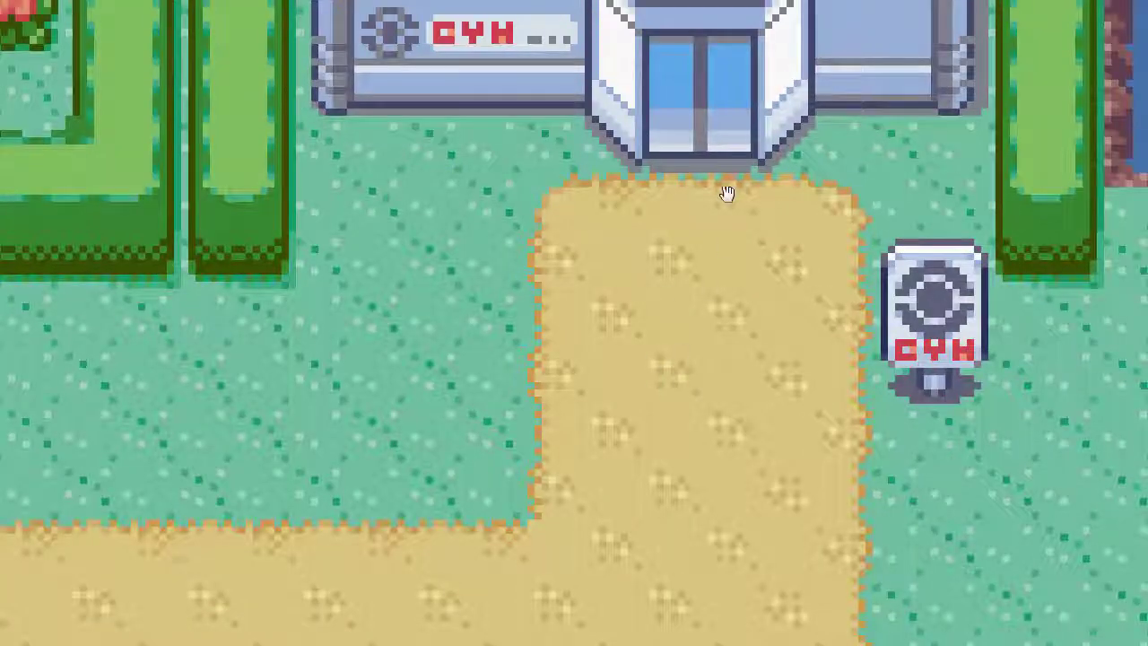
Switch to the example town map image and examine how its paths, hedges, trees and buildings are laid out
{"action": "left_click_drag", "start_coordinate": [619, 512], "coordinate": [644, 249]}
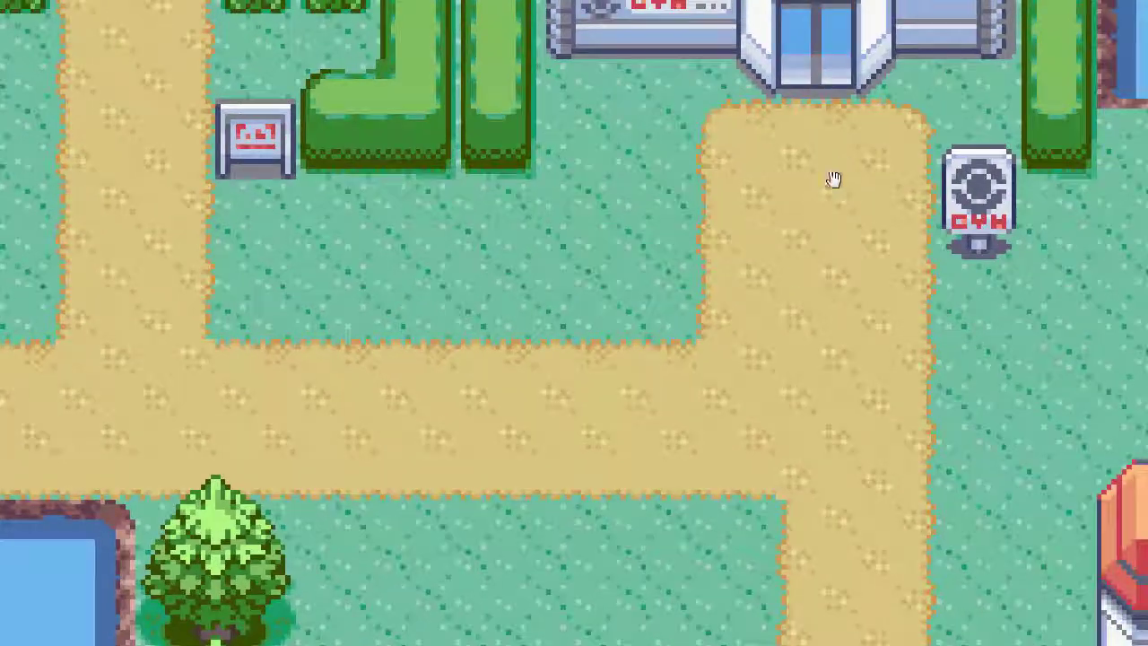
{"action": "left_click_drag", "start_coordinate": [838, 320], "coordinate": [464, 274]}
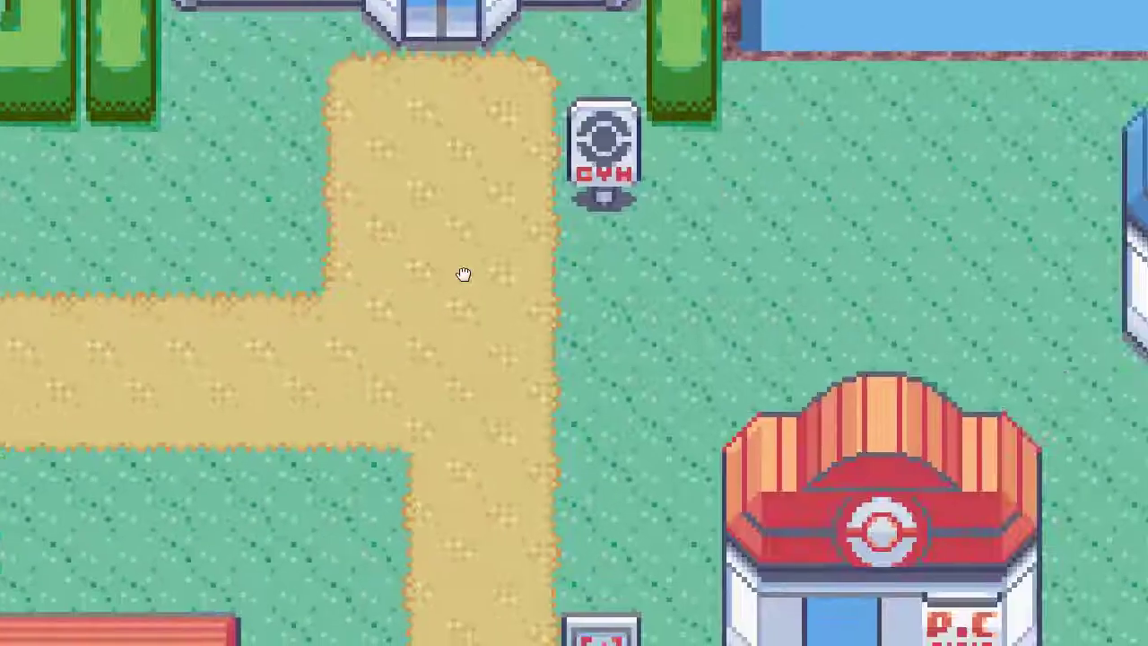
{"action": "left_click_drag", "start_coordinate": [572, 415], "coordinate": [510, 298]}
{"action": "left_click_drag", "start_coordinate": [585, 376], "coordinate": [555, 212]}
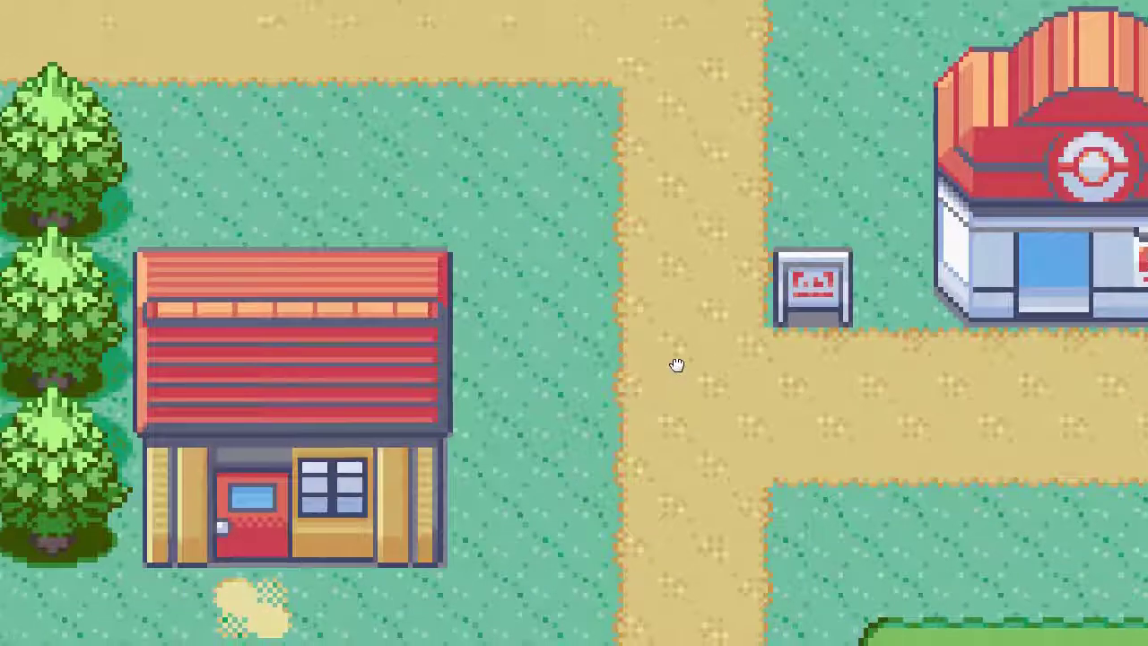
{"action": "scroll", "coordinate": [392, 329], "scroll_direction": "up", "scroll_amount": 2}
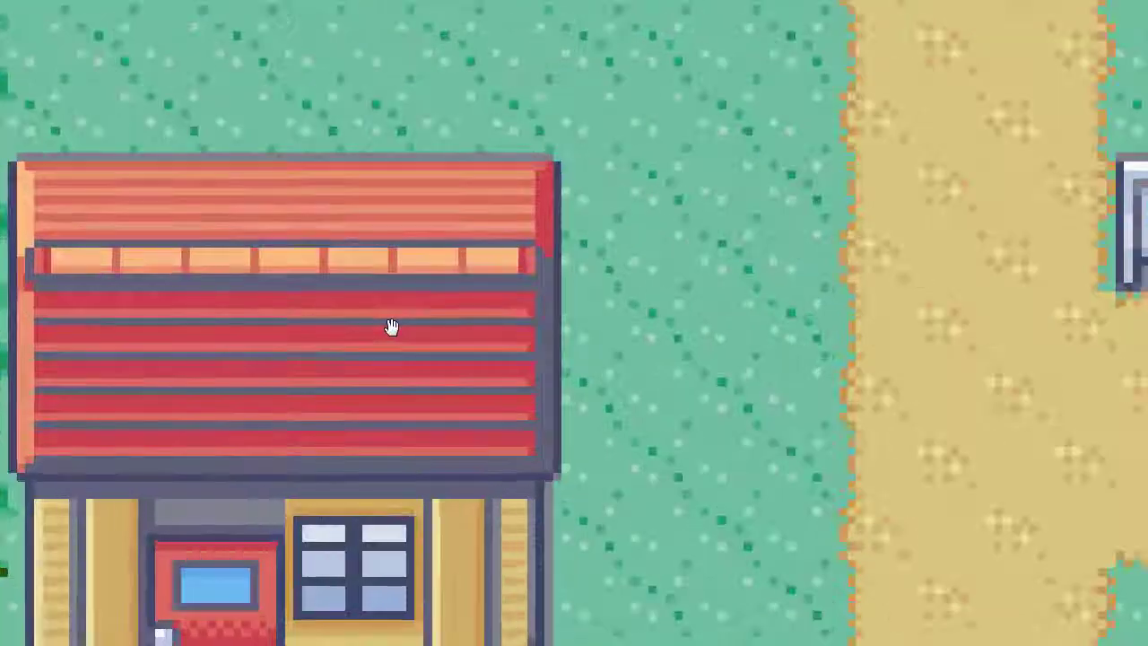
{"action": "left_click_drag", "start_coordinate": [186, 370], "coordinate": [401, 396]}
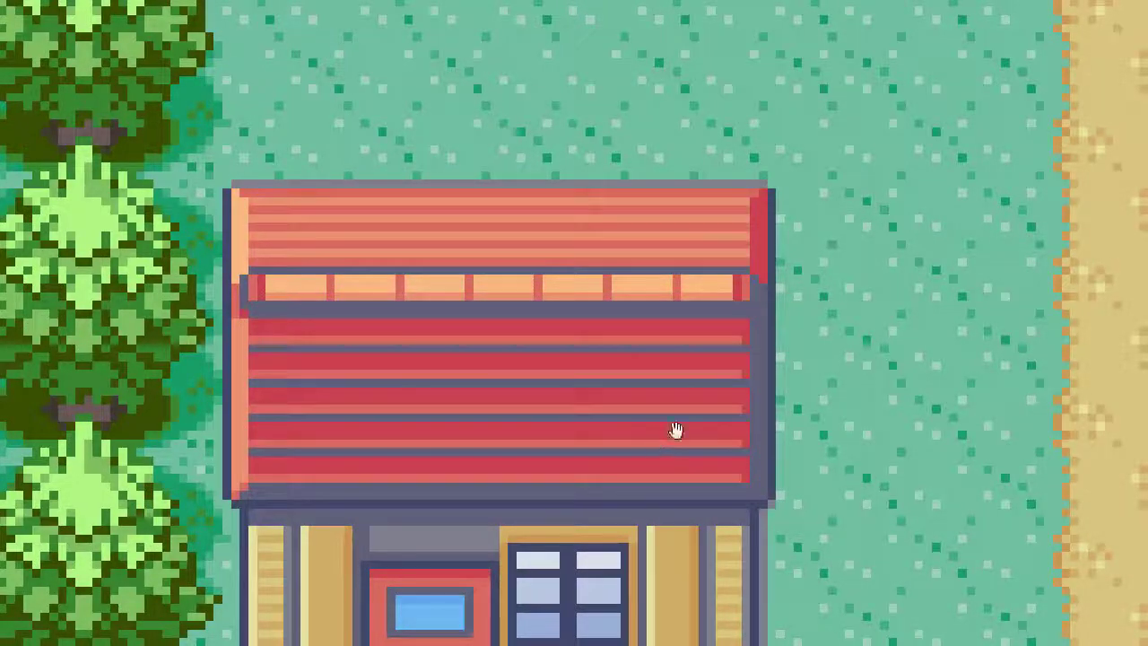
{"action": "scroll", "coordinate": [709, 329], "scroll_direction": "down", "scroll_amount": 3}
{"action": "left_click_drag", "start_coordinate": [994, 431], "coordinate": [538, 134]}
{"action": "scroll", "coordinate": [540, 139], "scroll_direction": "down", "scroll_amount": 3}
{"action": "left_click_drag", "start_coordinate": [547, 184], "coordinate": [584, 294]}
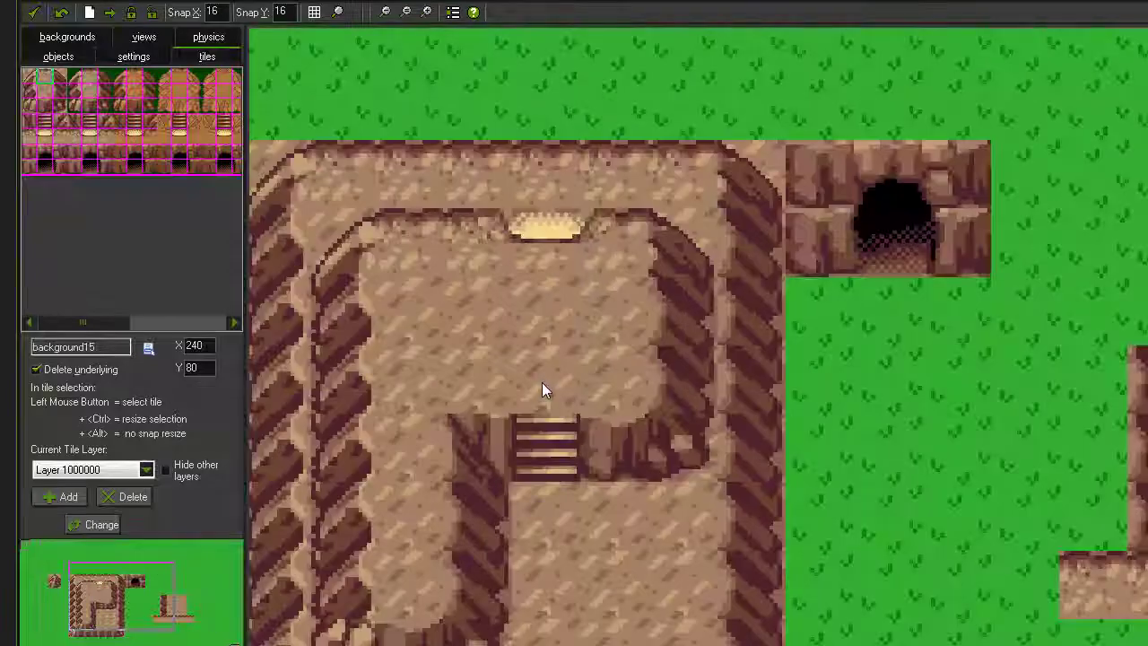
Return to the room editor, inspect the large cliff's inner walls and the small rock, and choose the background15 upper-left corner tile
{"action": "left_click_drag", "start_coordinate": [541, 382], "coordinate": [611, 195]}
{"action": "scroll", "coordinate": [612, 197], "scroll_direction": "down", "scroll_amount": 2}
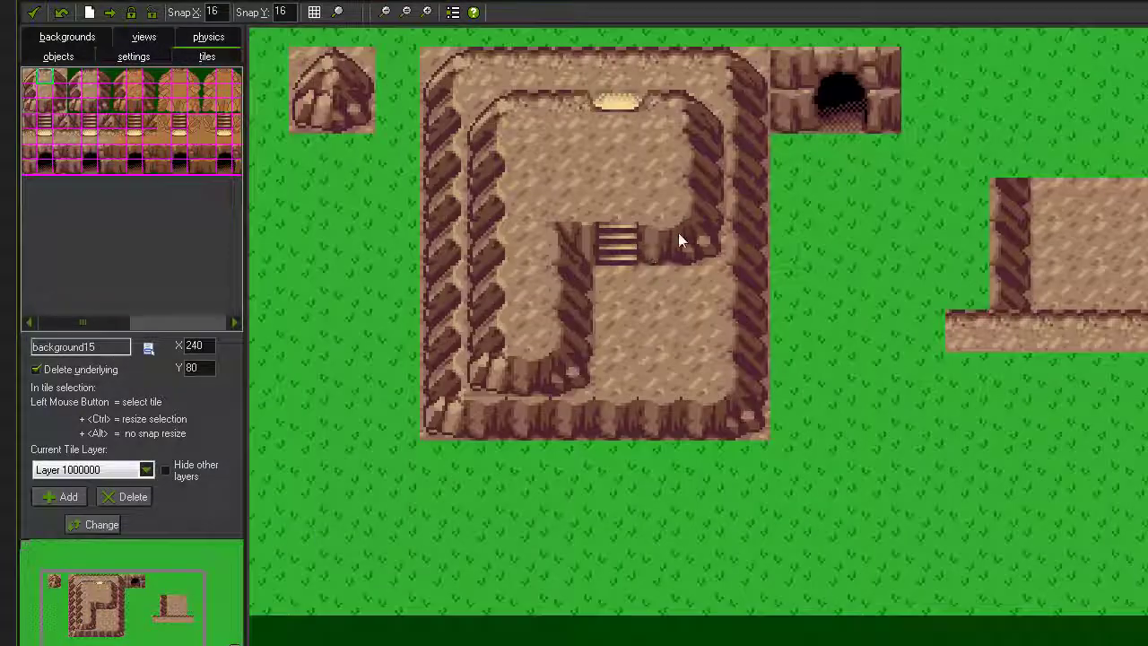
{"action": "mouse_move", "coordinate": [691, 244]}
{"action": "left_mouse_down"}
{"action": "mouse_move", "coordinate": [845, 305]}
{"action": "mouse_move", "coordinate": [706, 247]}
{"action": "left_mouse_up"}
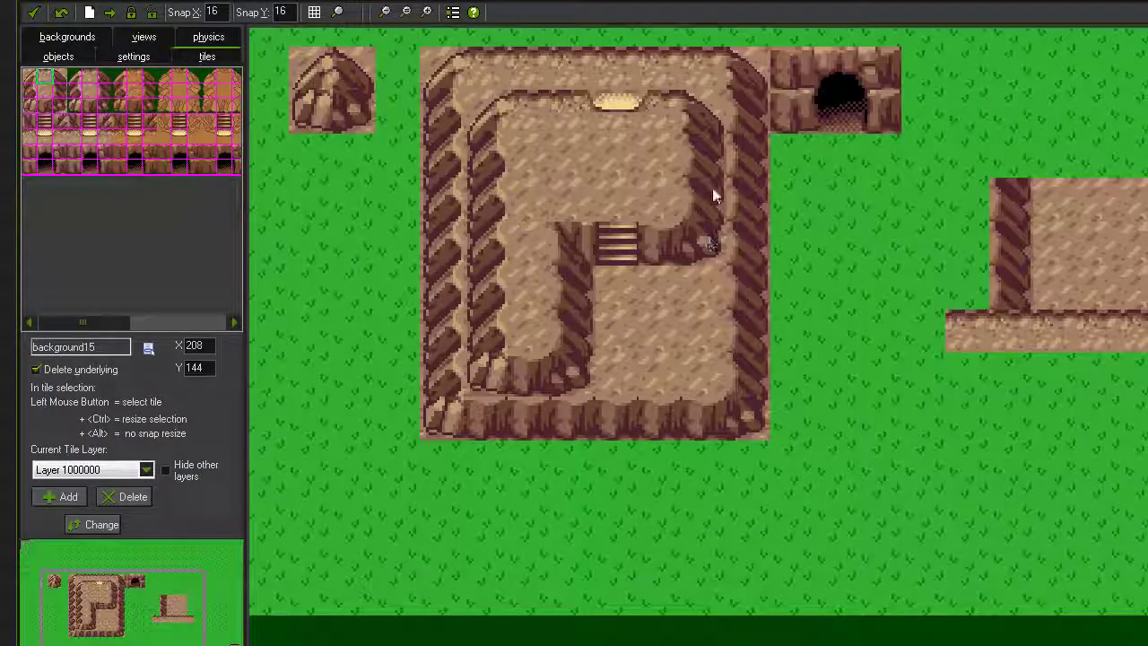
{"action": "left_click_drag", "start_coordinate": [769, 190], "coordinate": [673, 208]}
{"action": "left_click_drag", "start_coordinate": [703, 159], "coordinate": [717, 173]}
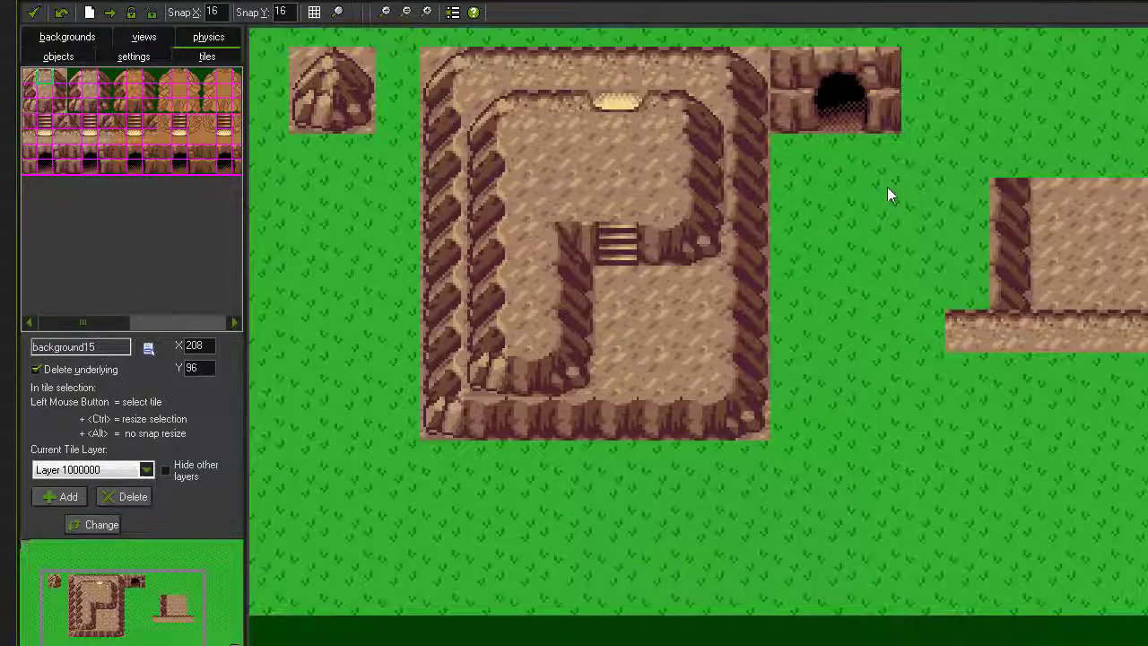
{"action": "left_click_drag", "start_coordinate": [886, 185], "coordinate": [878, 262]}
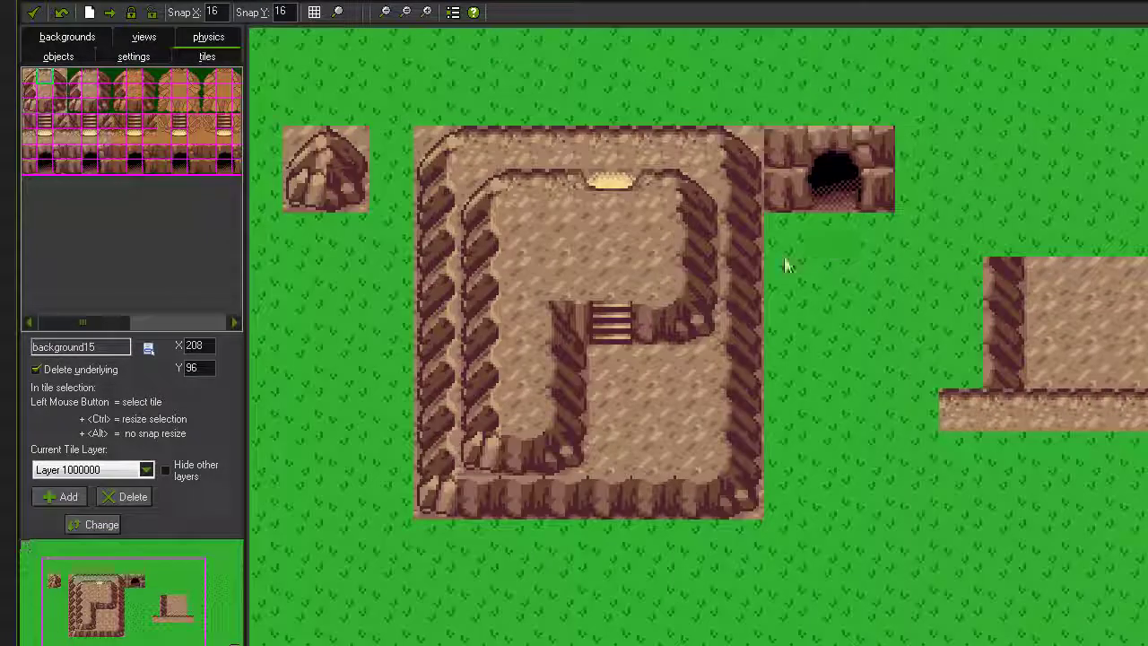
{"action": "left_click_drag", "start_coordinate": [356, 150], "coordinate": [345, 194]}
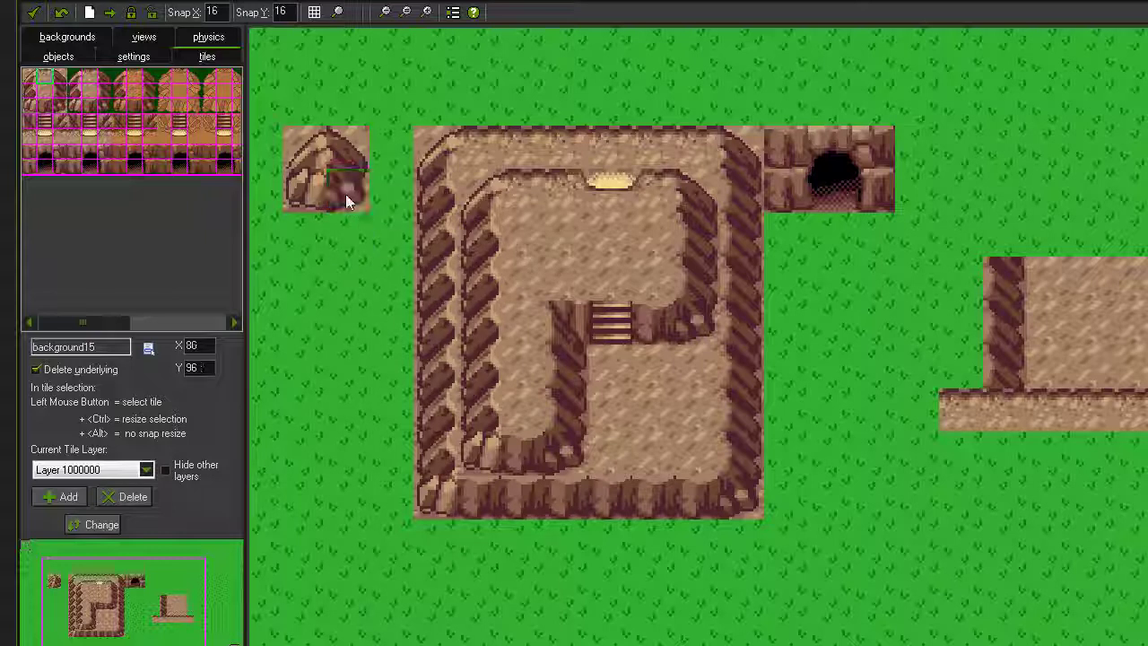
{"action": "left_click", "coordinate": [30, 85]}
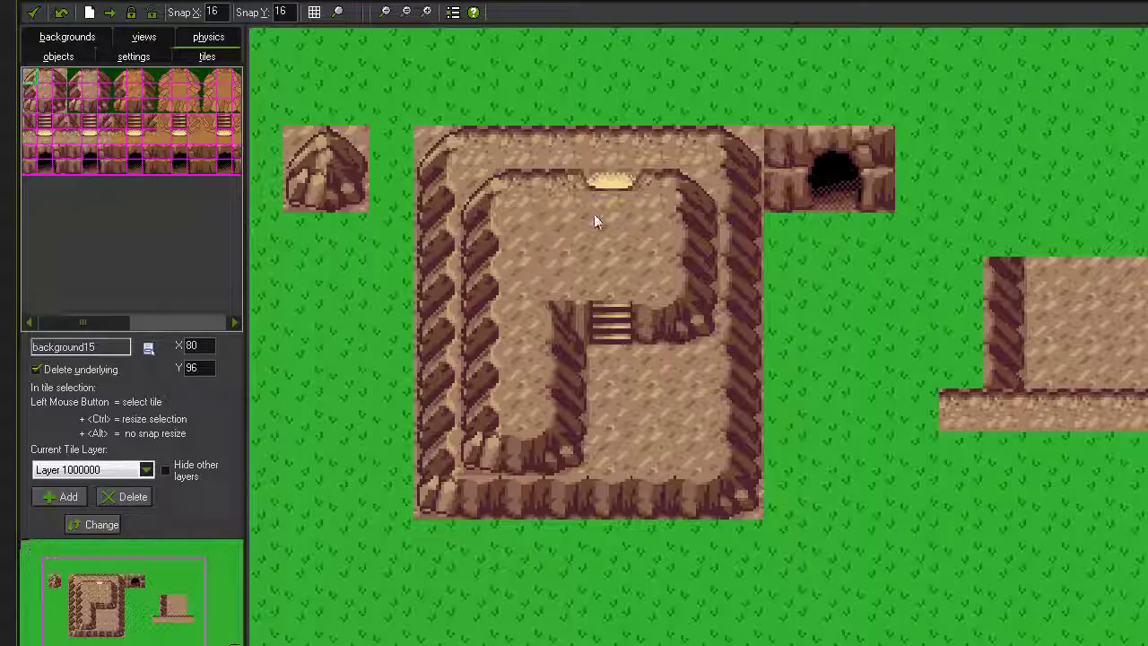
Examine the assembled cliffs across the room, including the small rock, stairs, inner corners and attached cave entrance
{"action": "left_click_drag", "start_coordinate": [444, 239], "coordinate": [477, 260]}
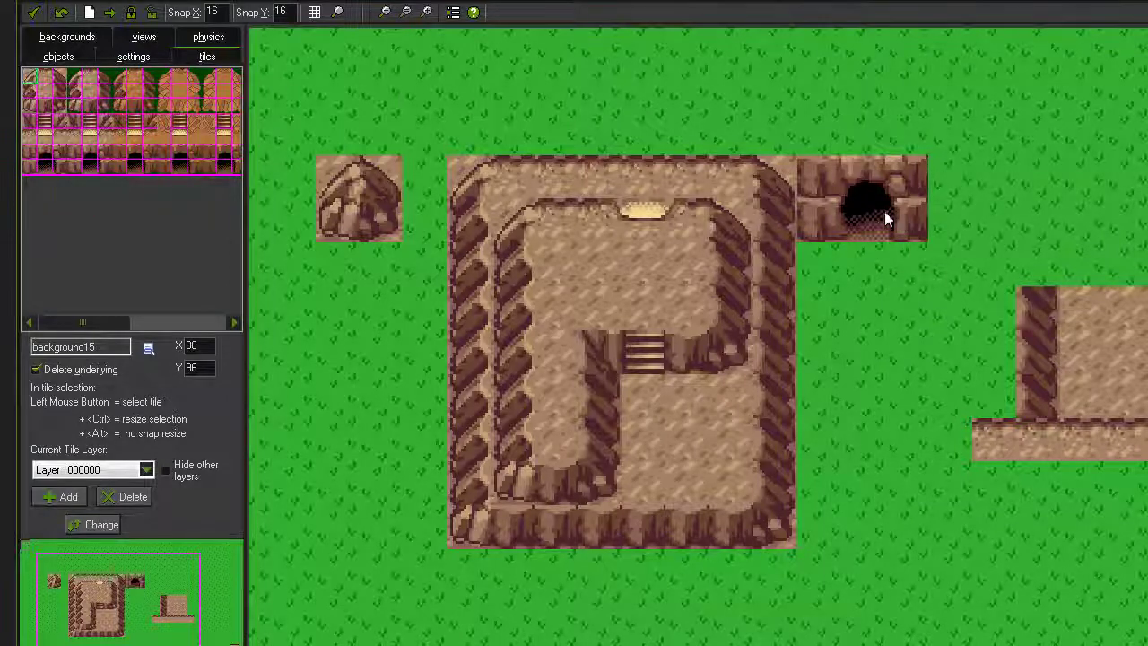
{"action": "scroll", "coordinate": [883, 216], "scroll_direction": "down", "scroll_amount": 2}
{"action": "scroll", "coordinate": [721, 256], "scroll_direction": "up", "scroll_amount": 5}
{"action": "left_click_drag", "start_coordinate": [793, 267], "coordinate": [642, 217]}
{"action": "scroll", "coordinate": [789, 280], "scroll_direction": "down", "scroll_amount": 1}
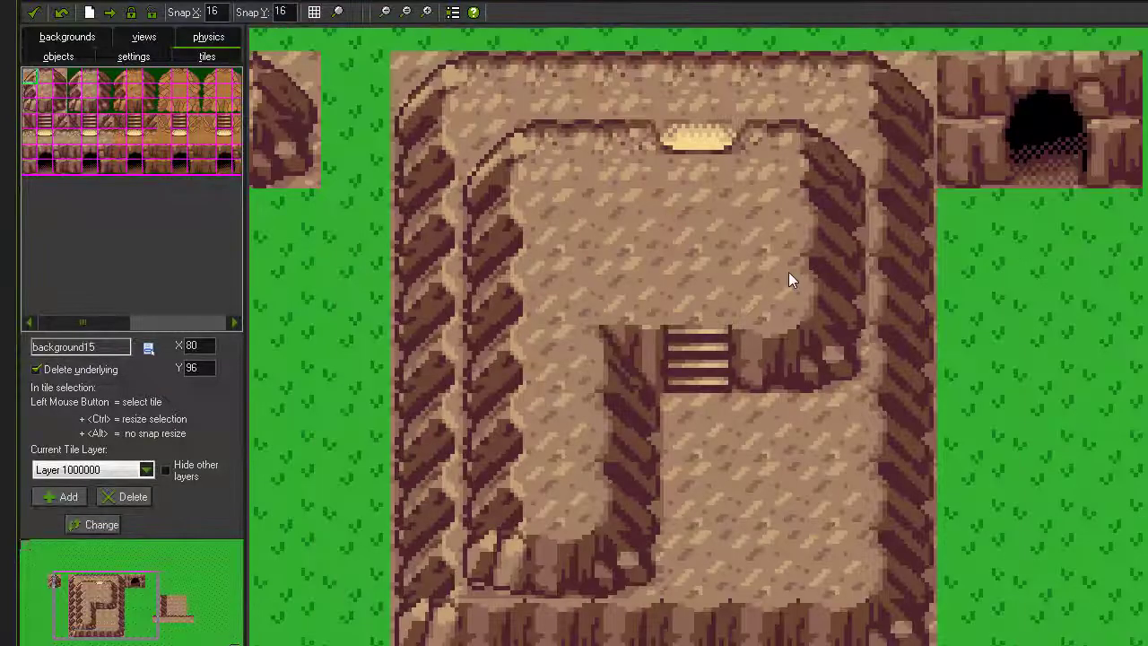
{"action": "left_click_drag", "start_coordinate": [789, 273], "coordinate": [876, 302]}
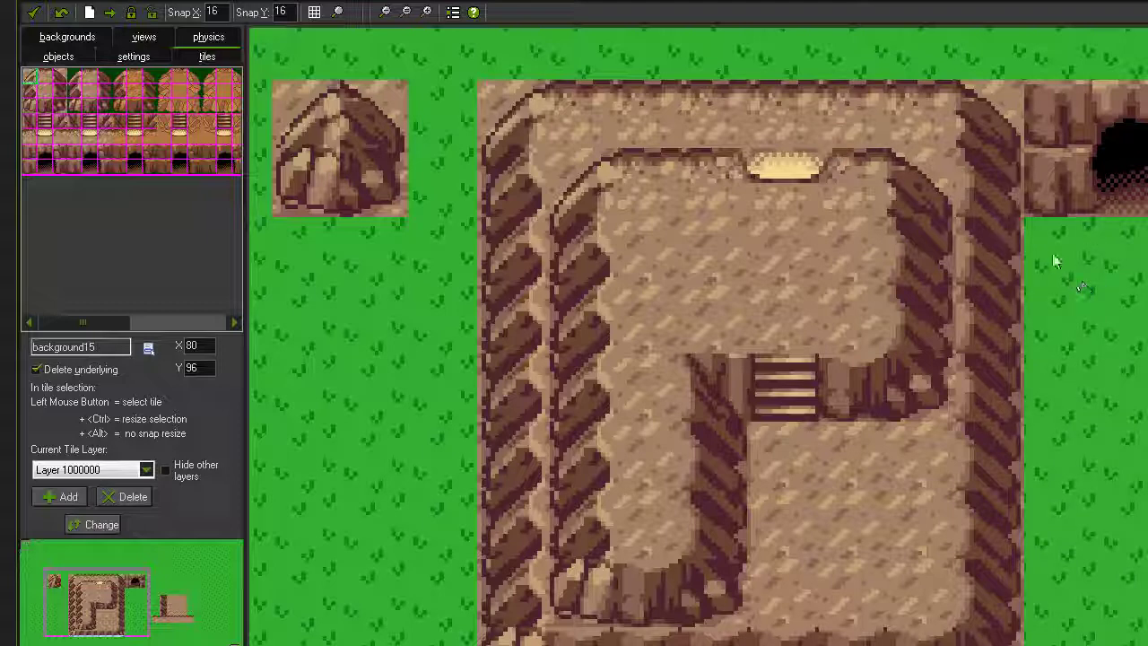
{"action": "left_click_drag", "start_coordinate": [1052, 262], "coordinate": [897, 225]}
{"action": "left_click_drag", "start_coordinate": [1032, 277], "coordinate": [901, 265]}
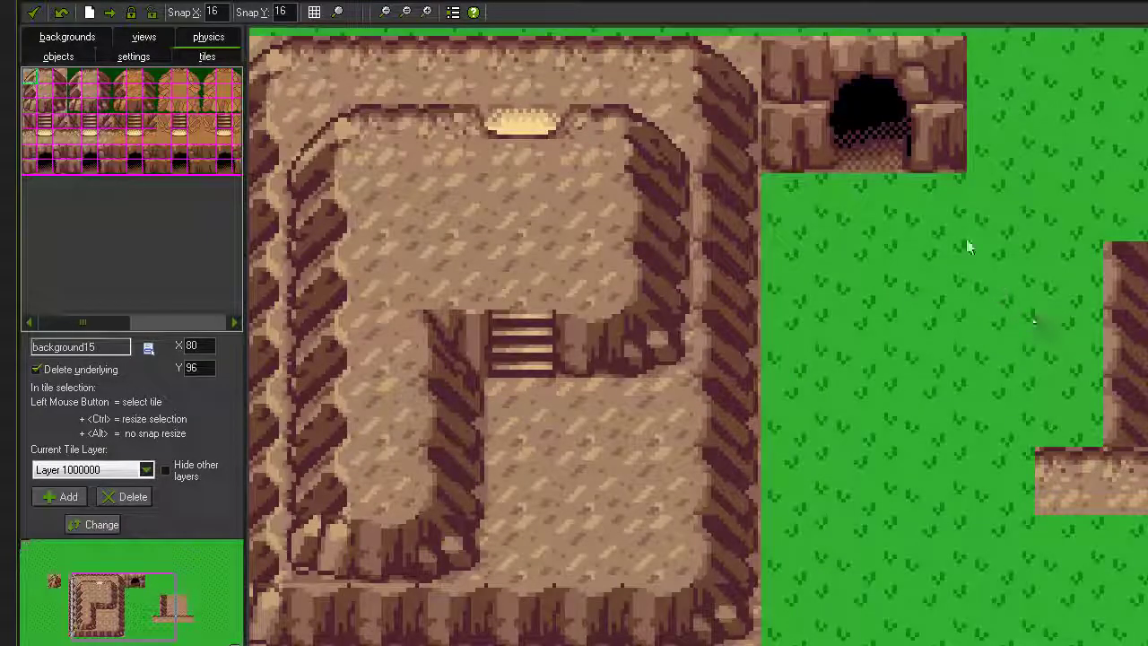
{"action": "scroll", "coordinate": [909, 196], "scroll_direction": "down", "scroll_amount": 1}
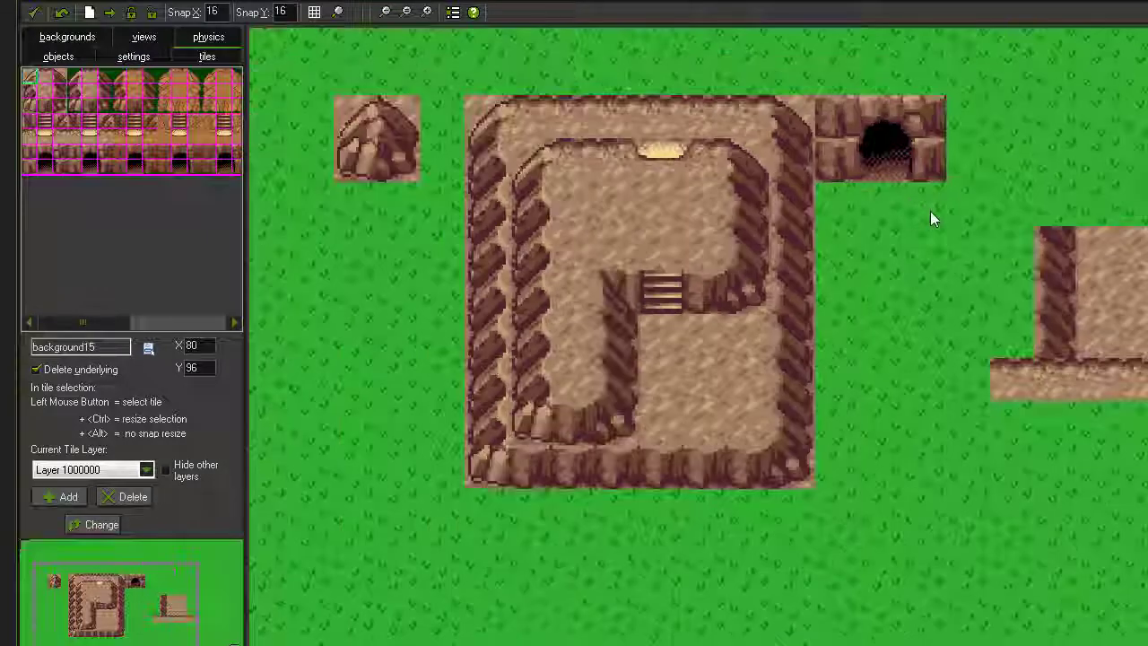
{"action": "left_click_drag", "start_coordinate": [1028, 289], "coordinate": [998, 390]}
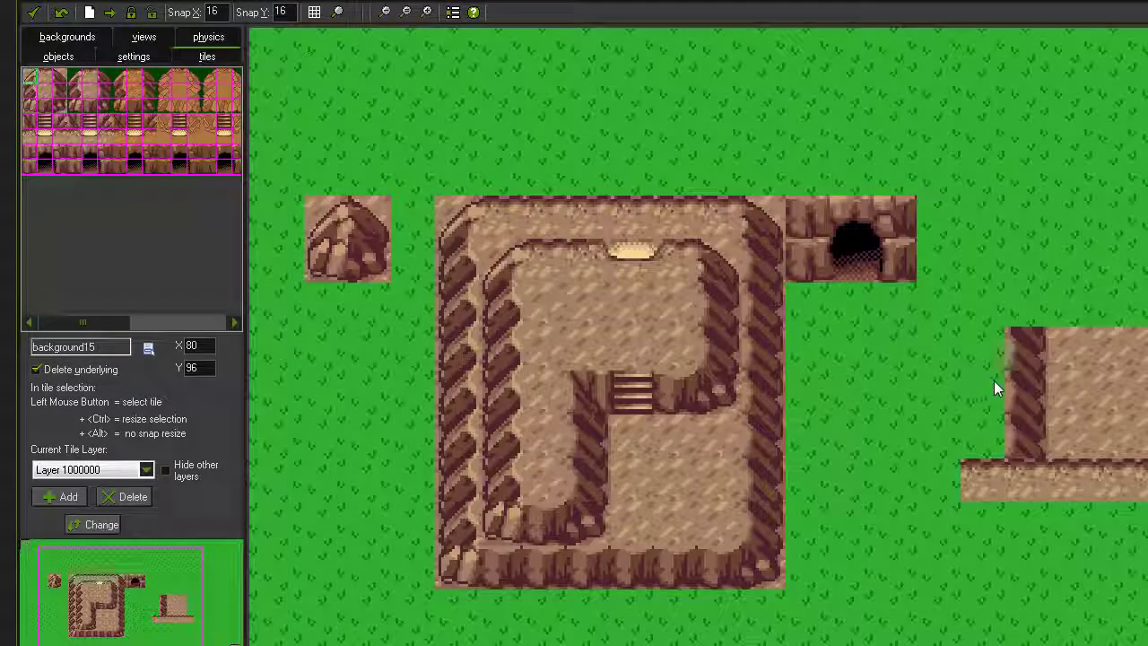